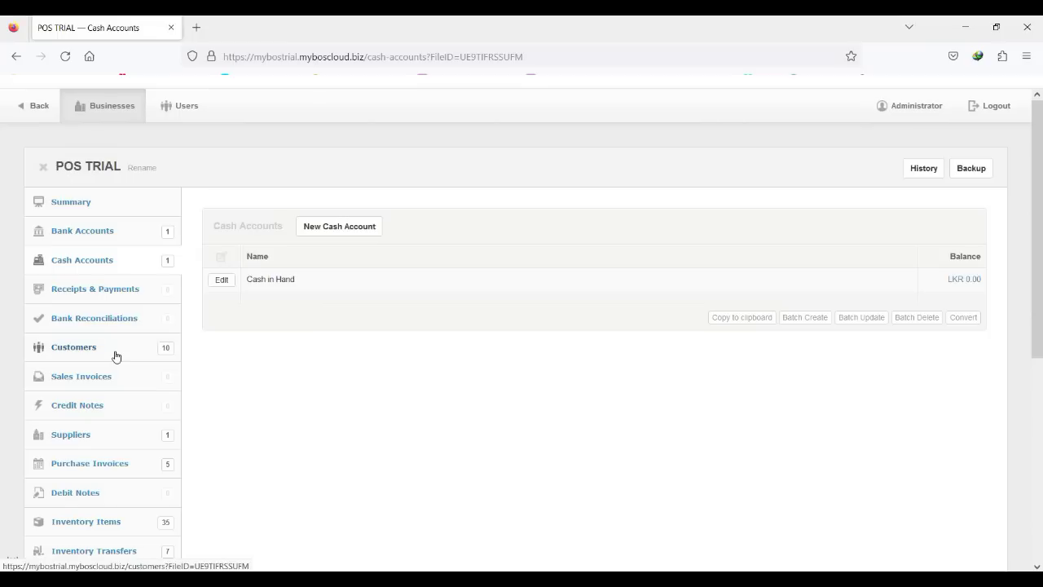
Scroll down the POS TRIAL sidebar and open the Inventory Items list.
scroll(387, 500, down, 2)
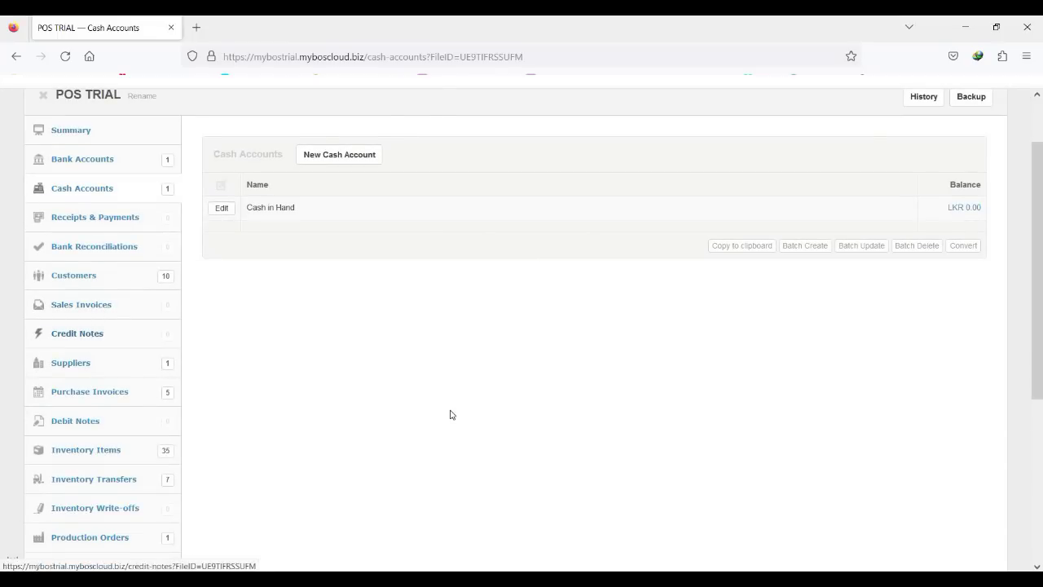
scroll(98, 334, down, 4)
click(109, 308)
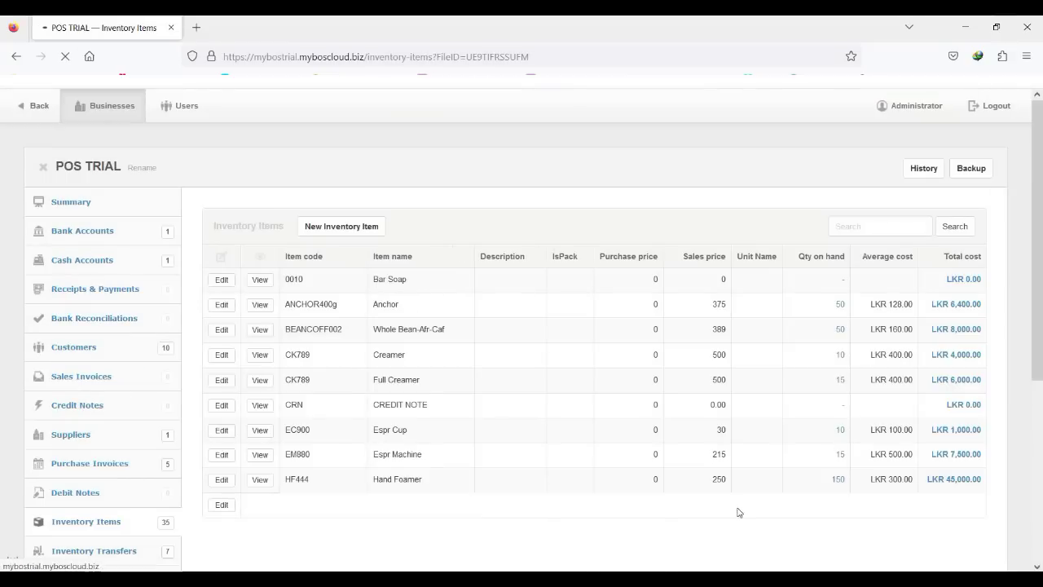
Scroll through the POS TRIAL inventory items and their prices.
scroll(1041, 294, down, 8)
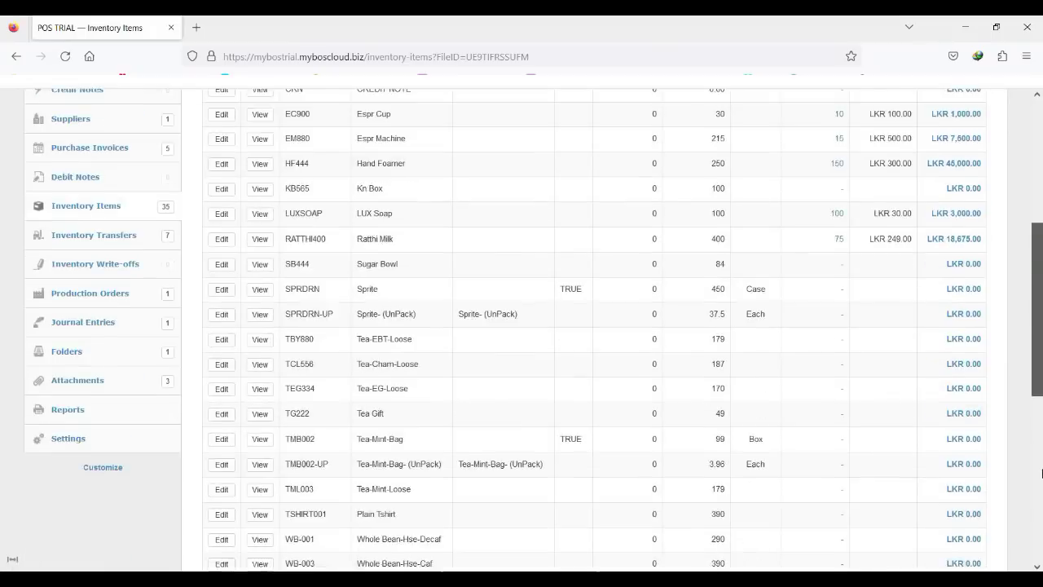
scroll(1041, 292, up, 8)
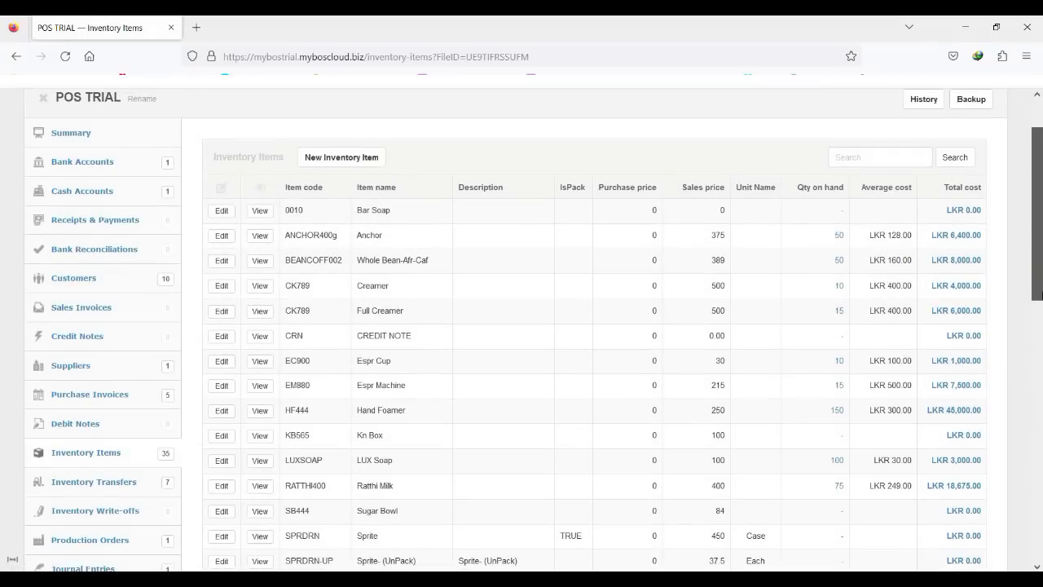
scroll(1041, 308, down, 2)
scroll(1041, 308, down, 2)
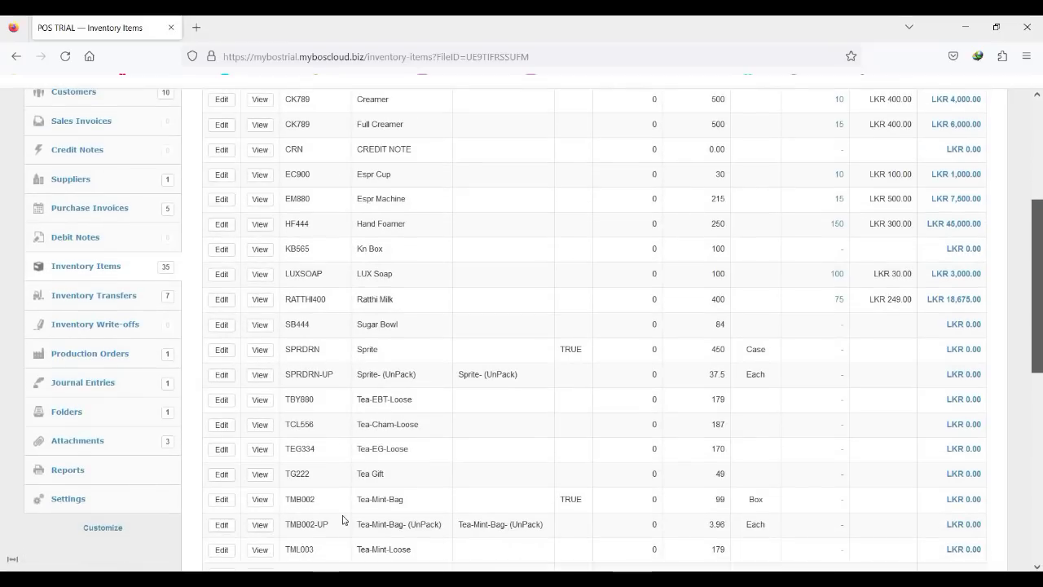
Look over the business Settings page, then minimise the browser to reach the desktop login.
click(56, 498)
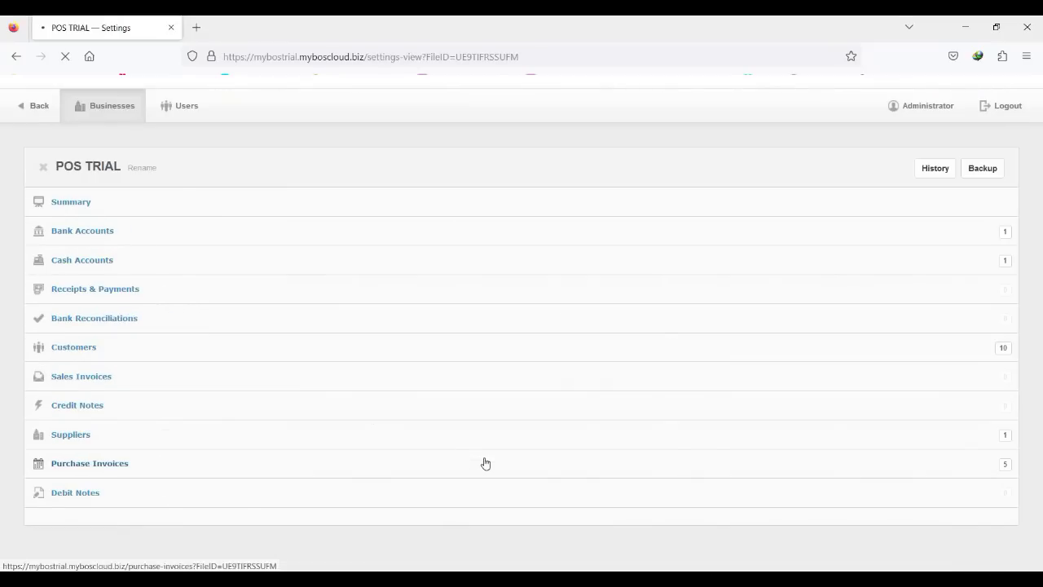
scroll(831, 493, down, 3)
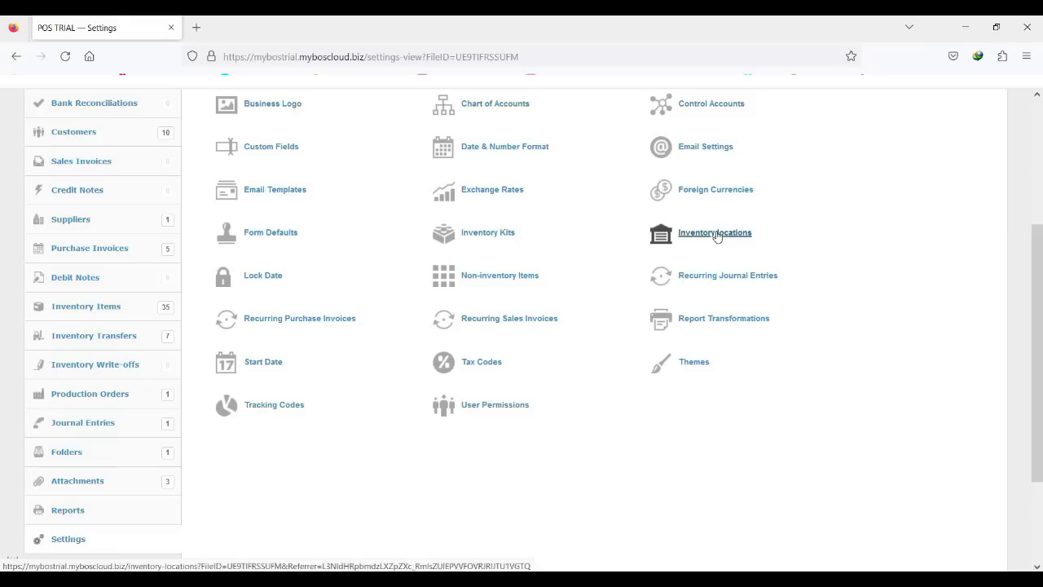
click(970, 31)
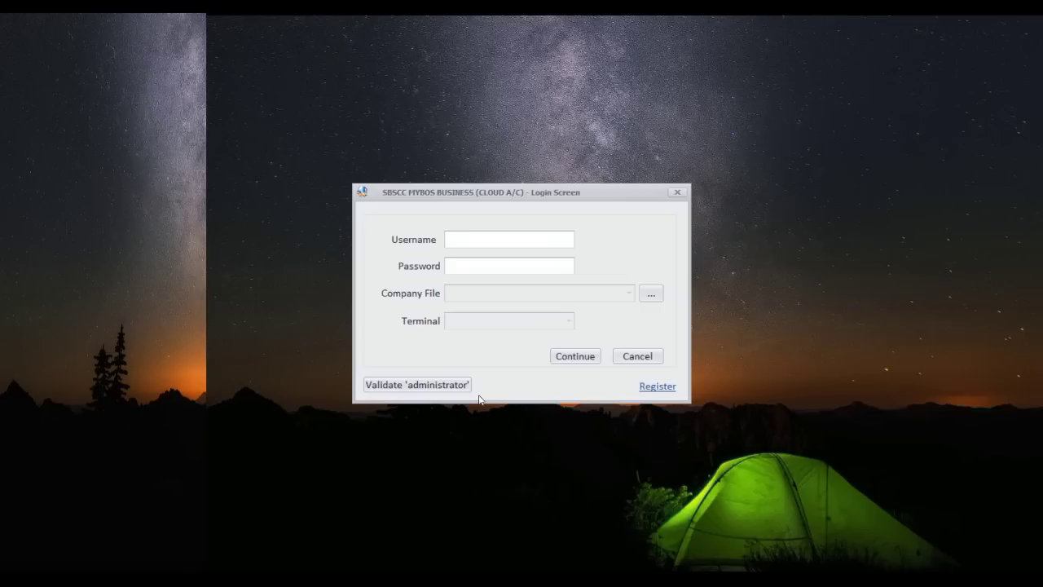
Validate the 'administrator' account with its password, then enter the administrator username and password.
click(433, 385)
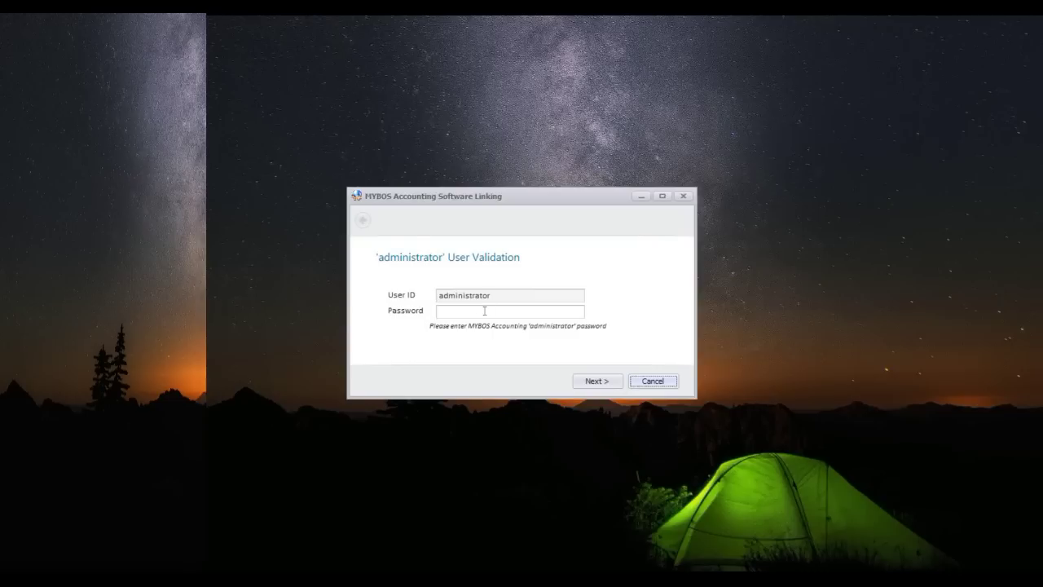
click(484, 311)
text(•••••••)
click(593, 388)
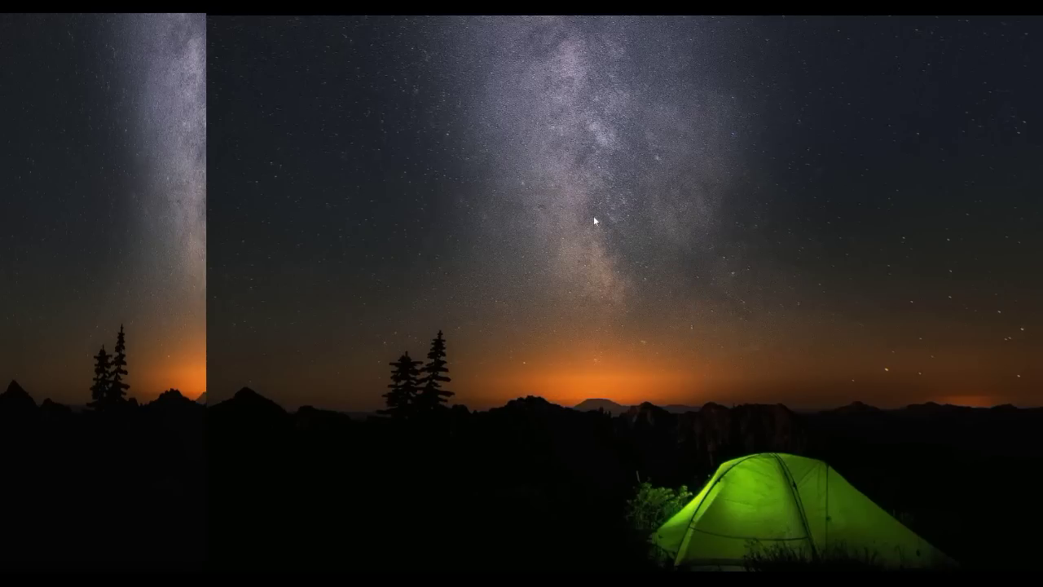
text(administrator)
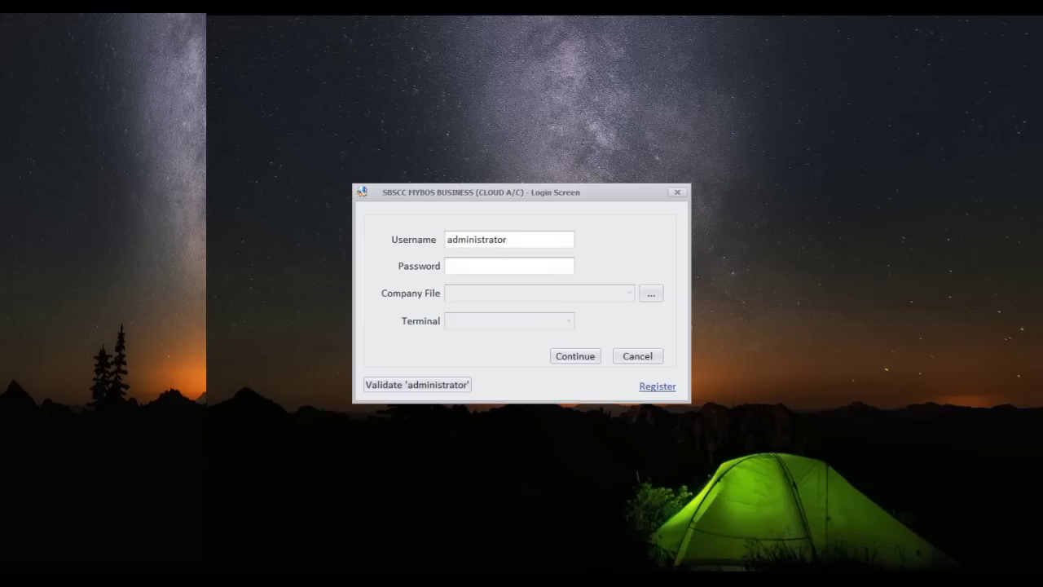
text(•••••••)
Log in to the POS TRIAL company file on DEFAULT TERMINAL and maximise the main window.
click(575, 356)
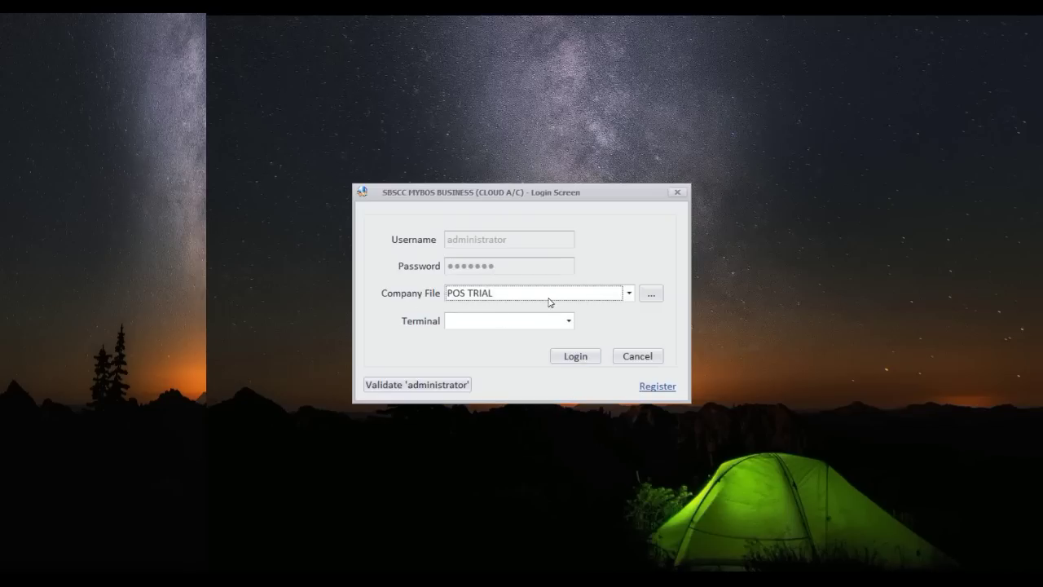
click(630, 294)
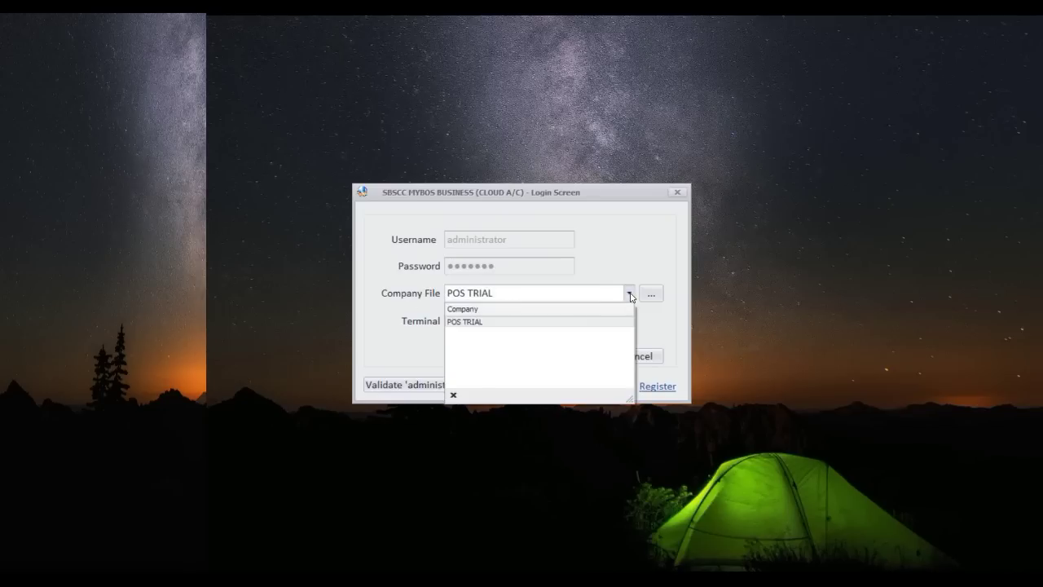
click(650, 295)
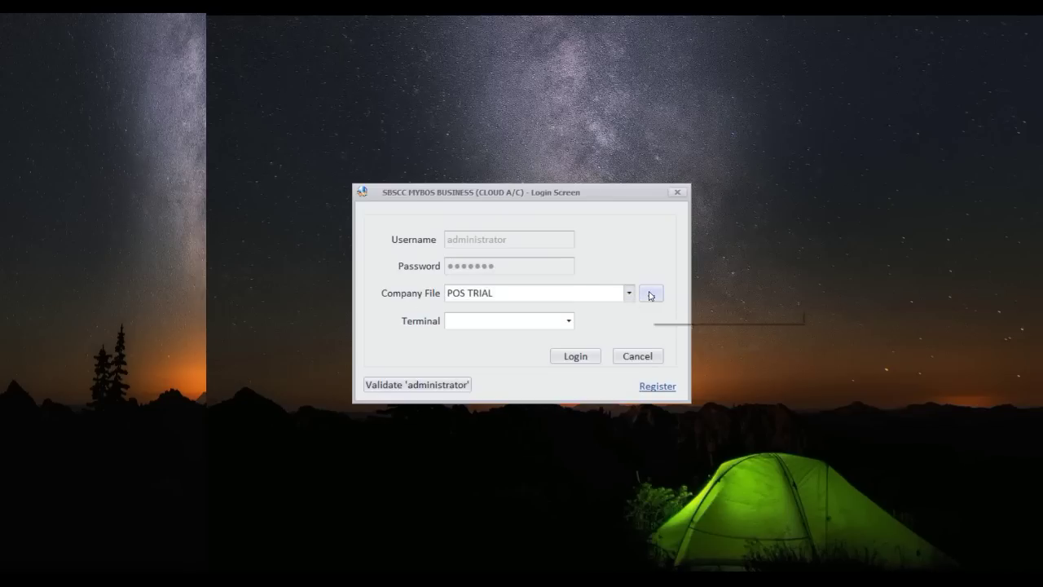
click(569, 322)
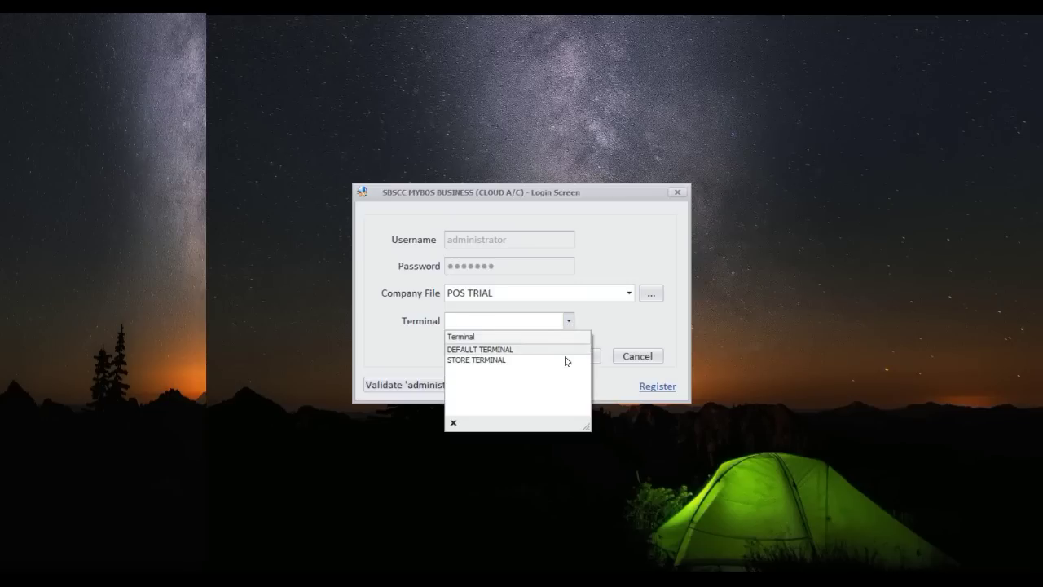
click(564, 349)
click(574, 357)
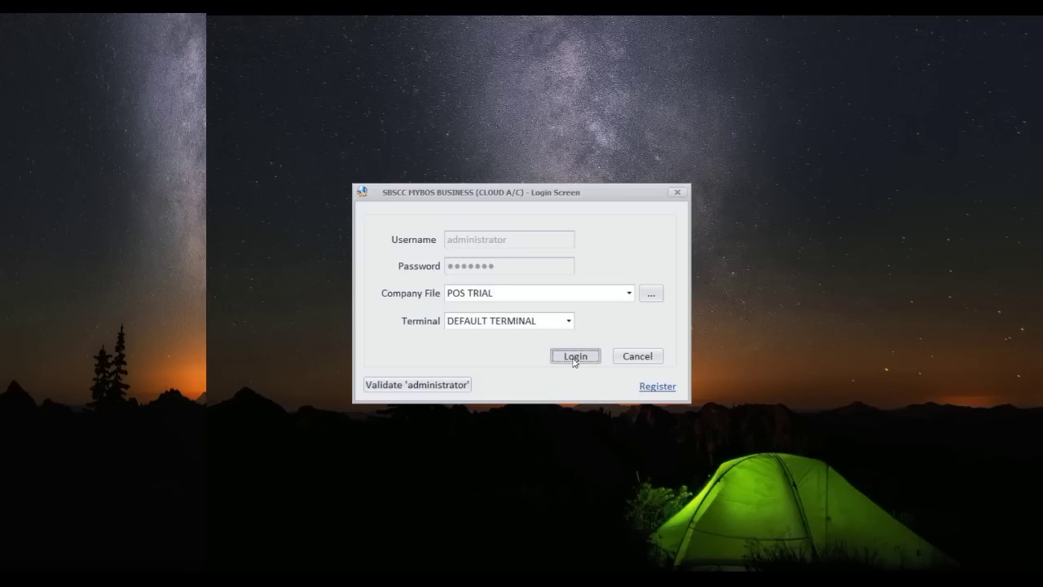
click(815, 95)
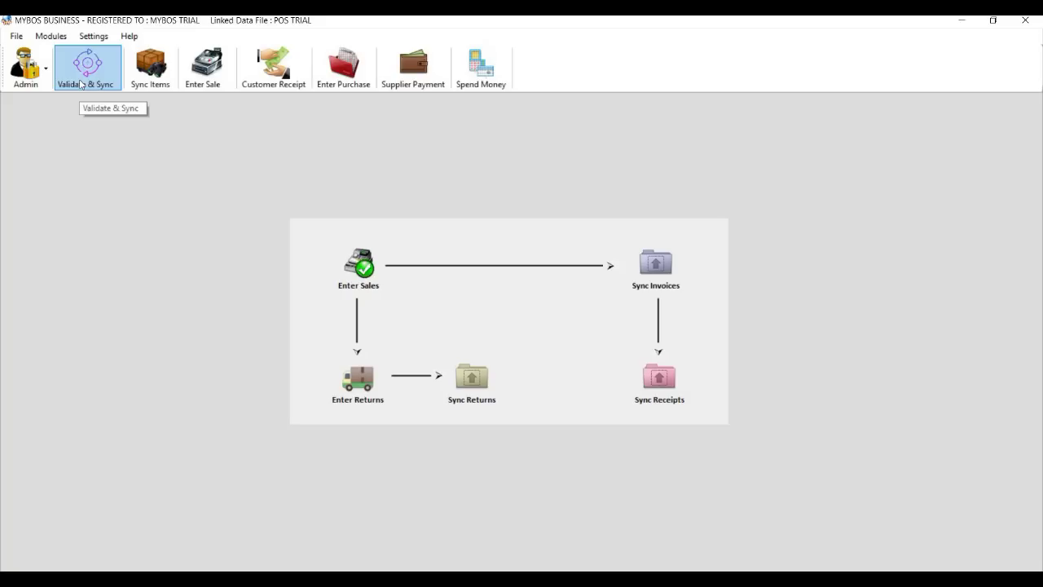
Open the Validate & Sync window and fetch the list of cloud companies.
click(60, 41)
mouse_move(120, 53)
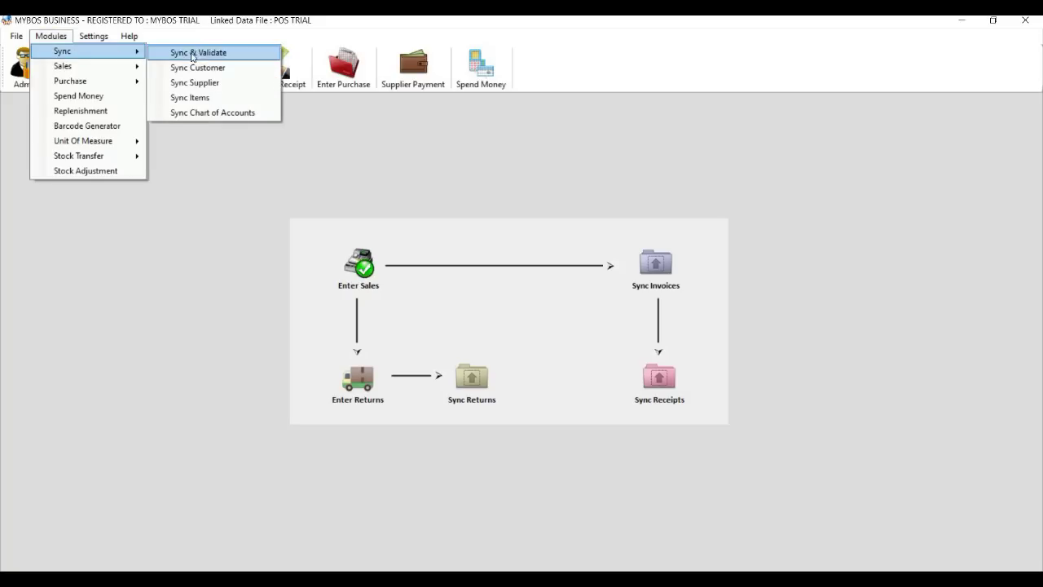
click(441, 161)
click(83, 72)
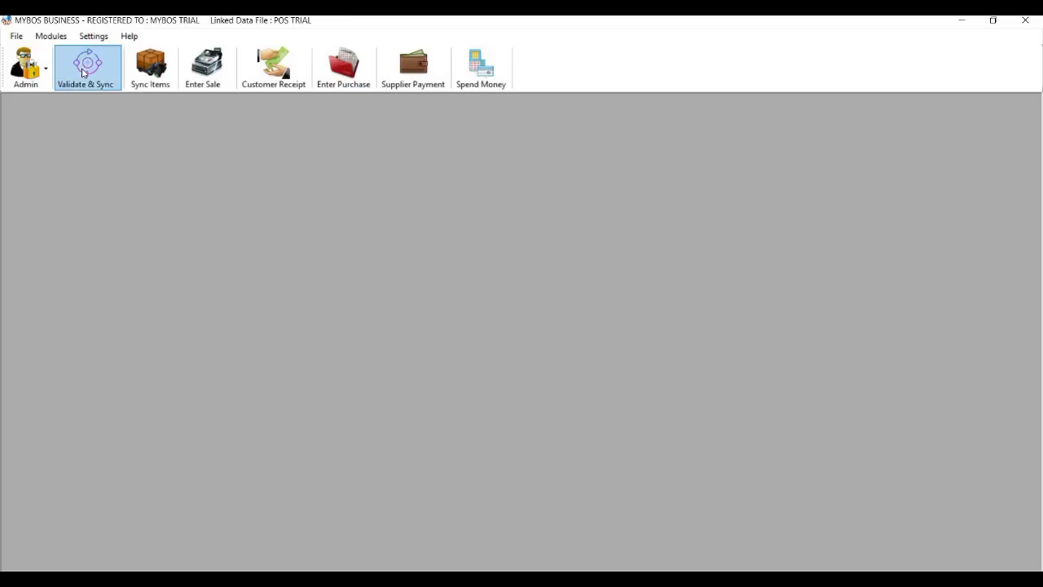
click(83, 73)
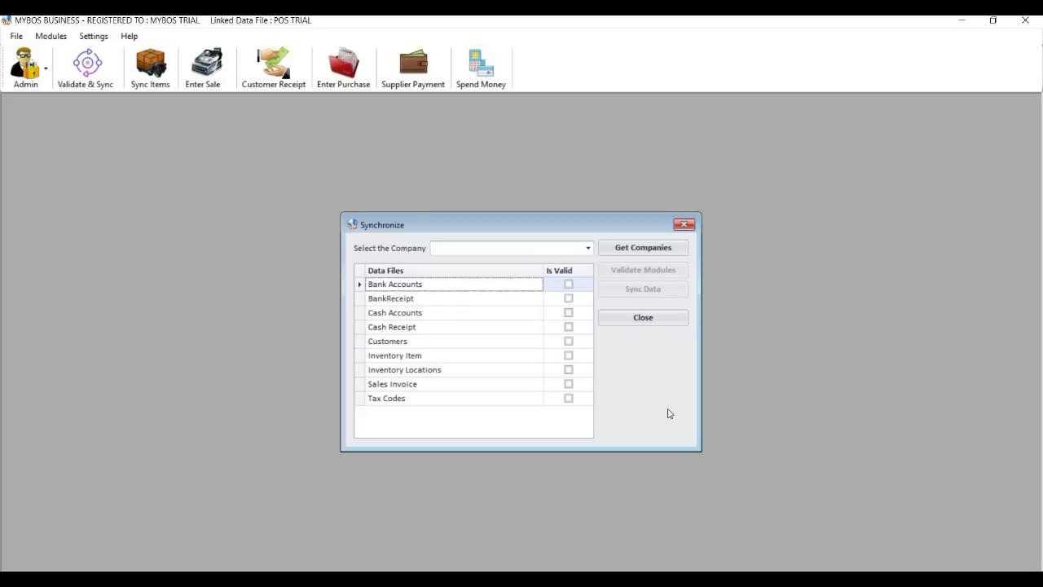
click(642, 252)
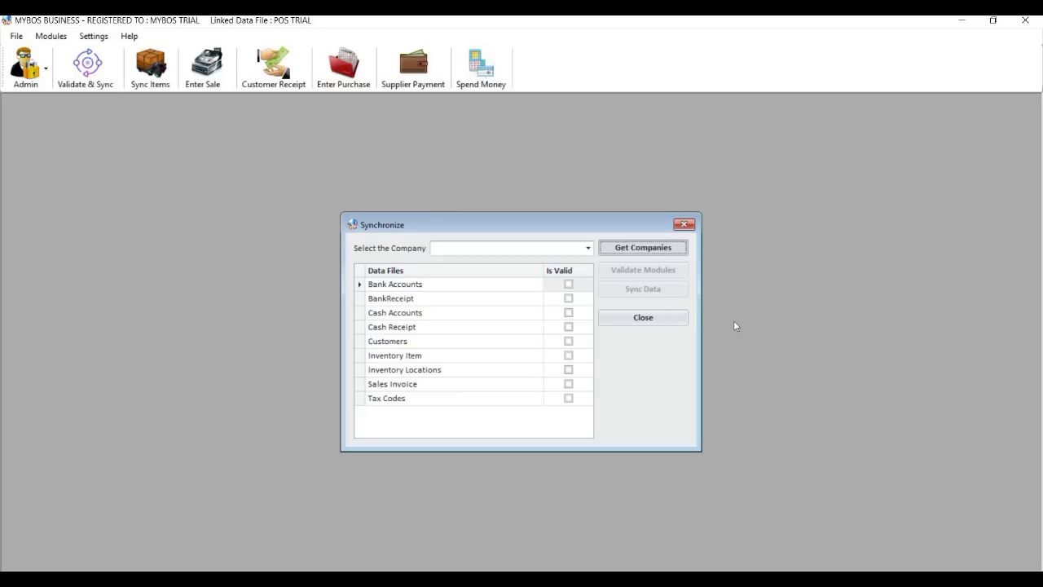
Select POS TRIAL and validate its modules.
click(588, 248)
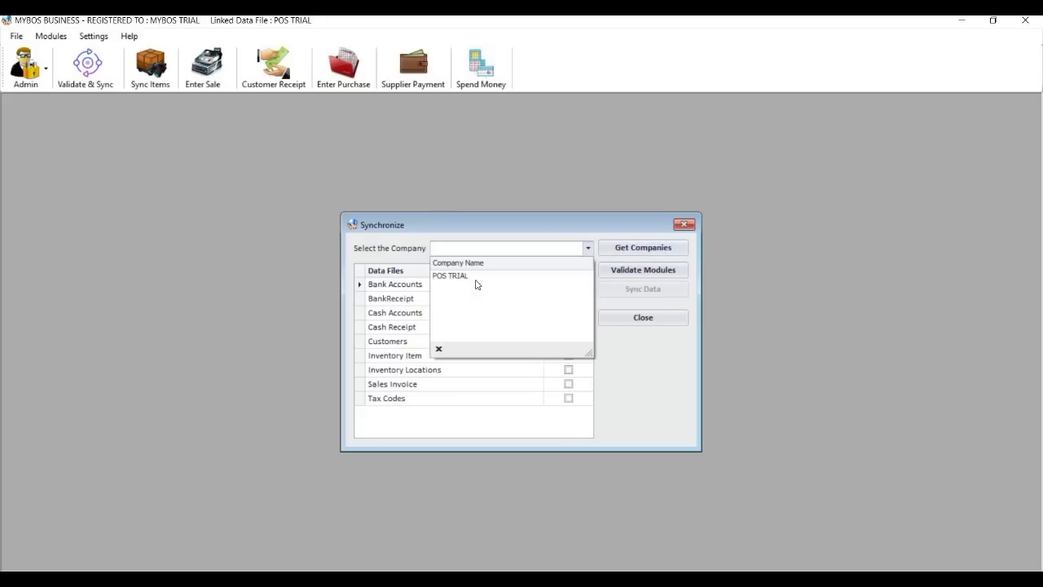
click(481, 281)
click(628, 271)
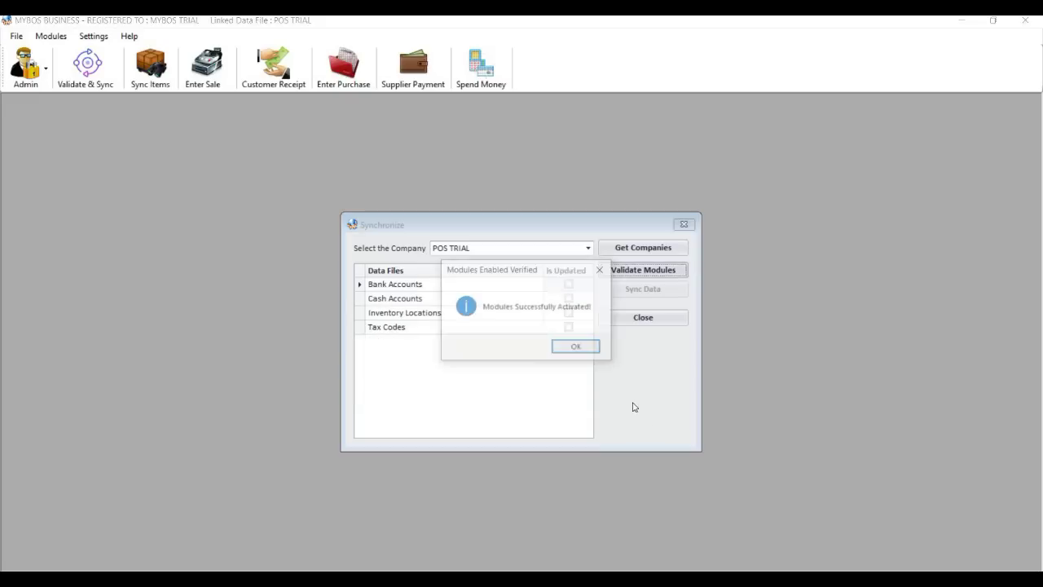
click(590, 350)
Import POS TRIAL's bank accounts, cash accounts, inventory locations and tax codes, then close the sync window.
click(663, 290)
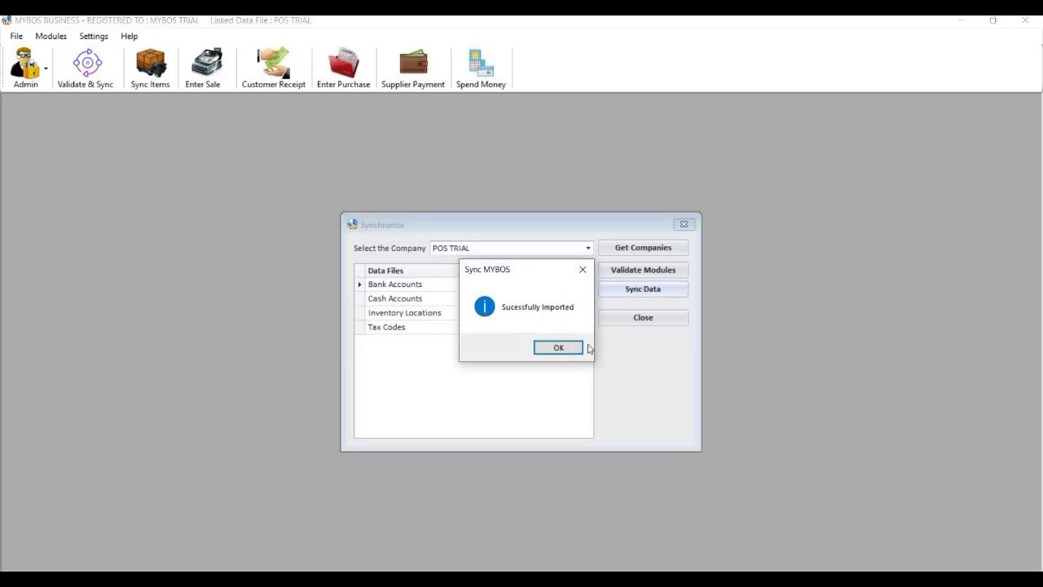
click(580, 347)
click(643, 317)
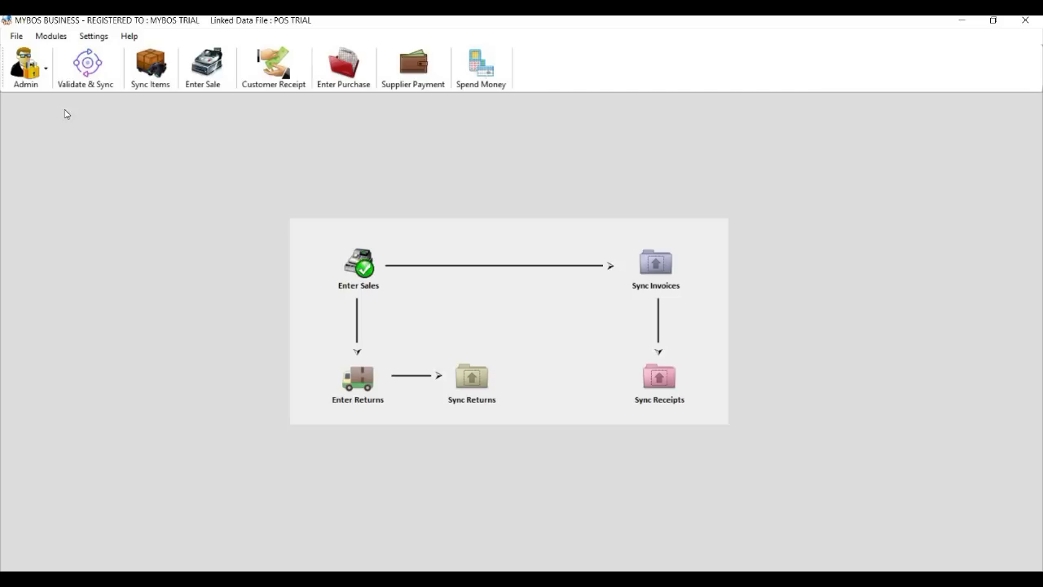
click(65, 37)
Sync customers from year 2019 onward, bringing in 10 records, and close the customer sync form.
mouse_move(76, 51)
click(195, 68)
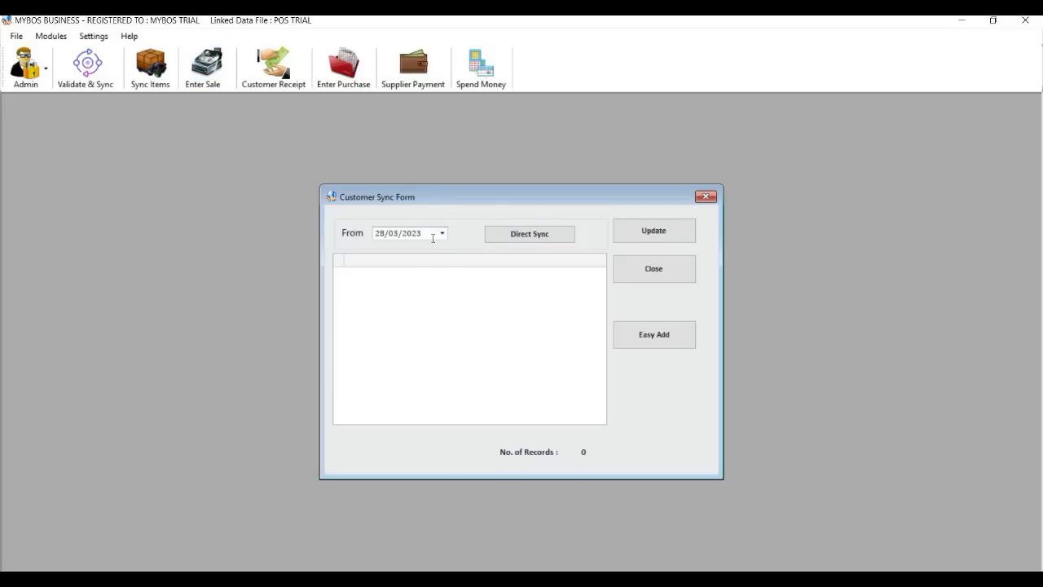
click(509, 238)
click(443, 237)
click(441, 234)
click(428, 235)
text(2019)
key(Return)
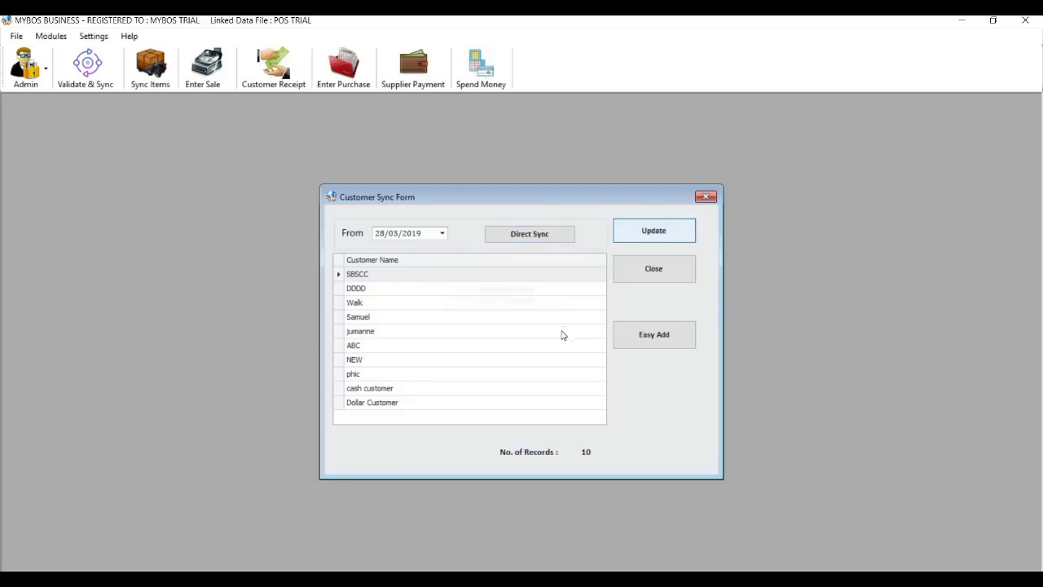
key(Return)
click(650, 275)
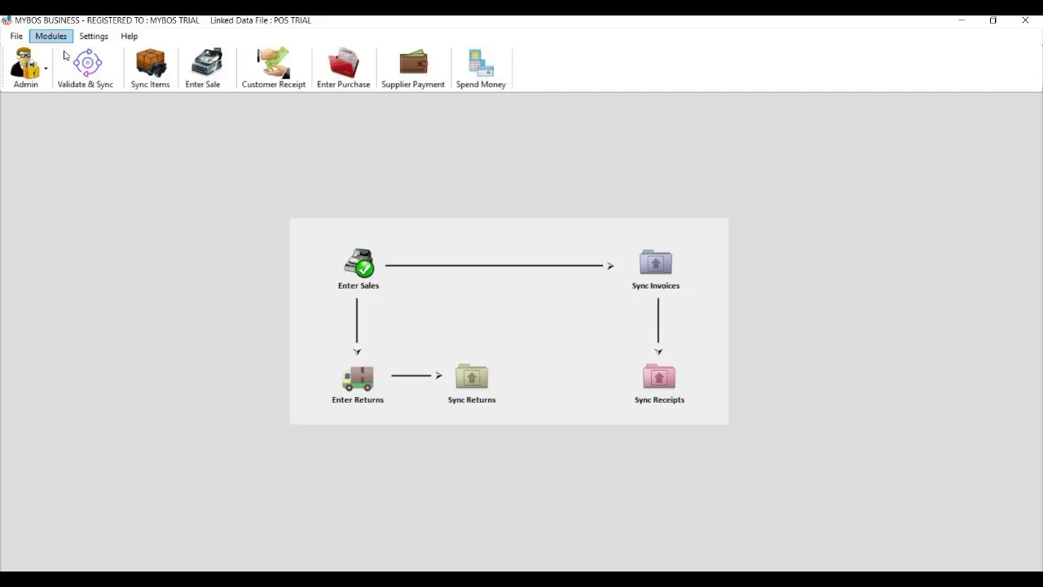
click(62, 39)
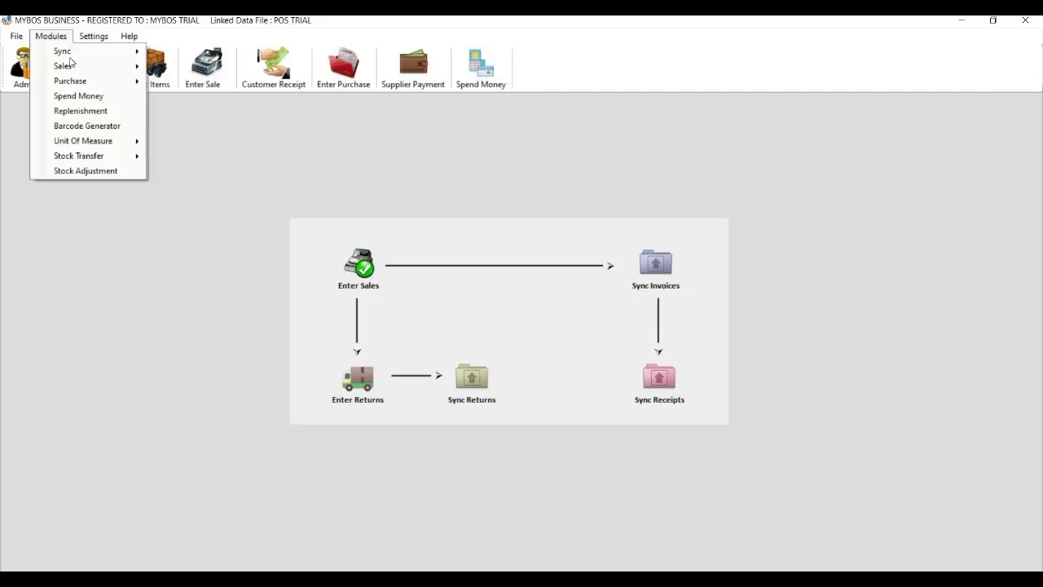
Sync suppliers from year 2019 and insert the 1 supplier record.
mouse_move(70, 53)
key(Return)
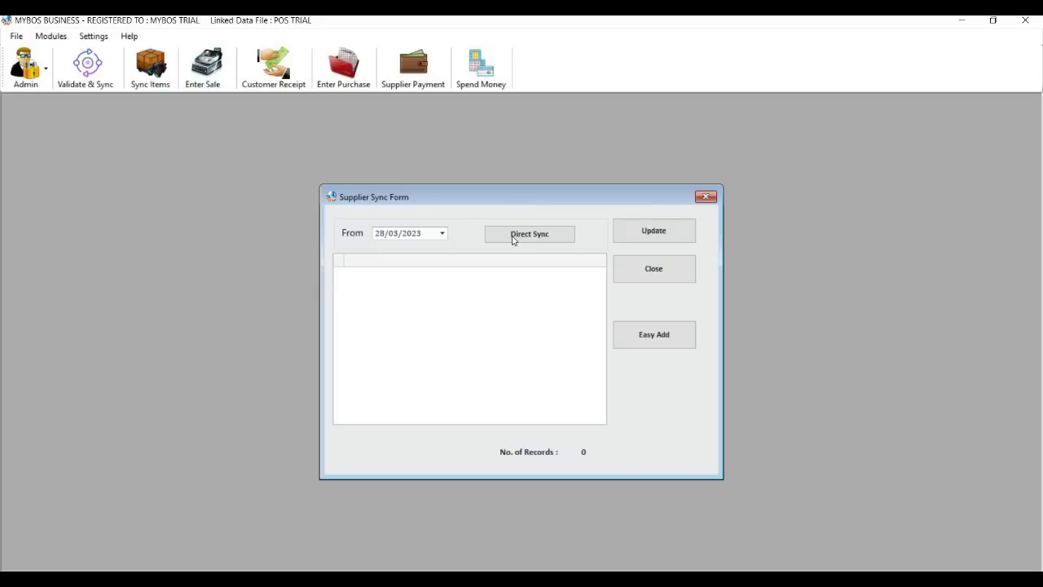
click(427, 235)
text(2019)
click(528, 236)
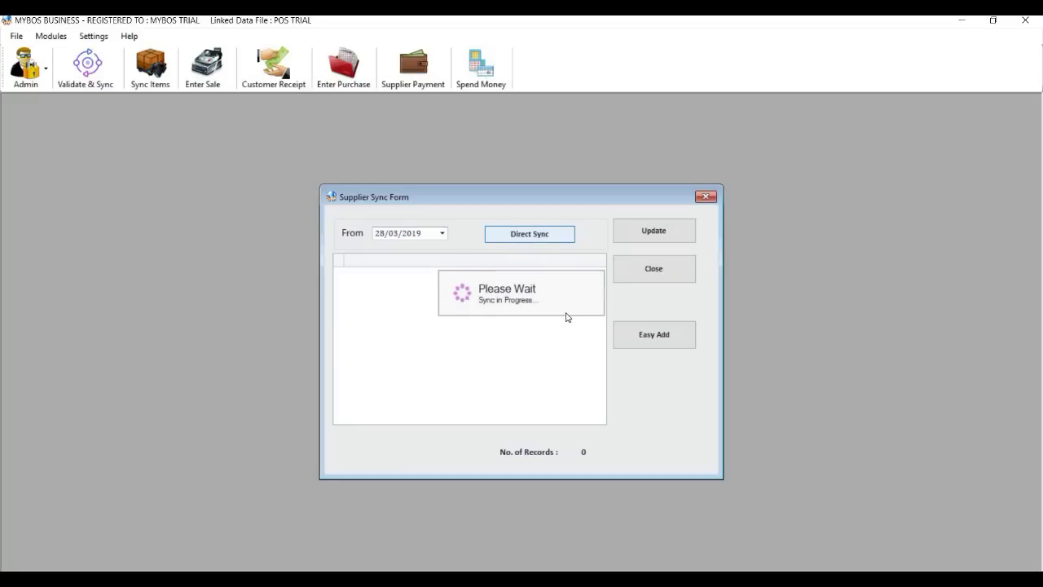
click(661, 237)
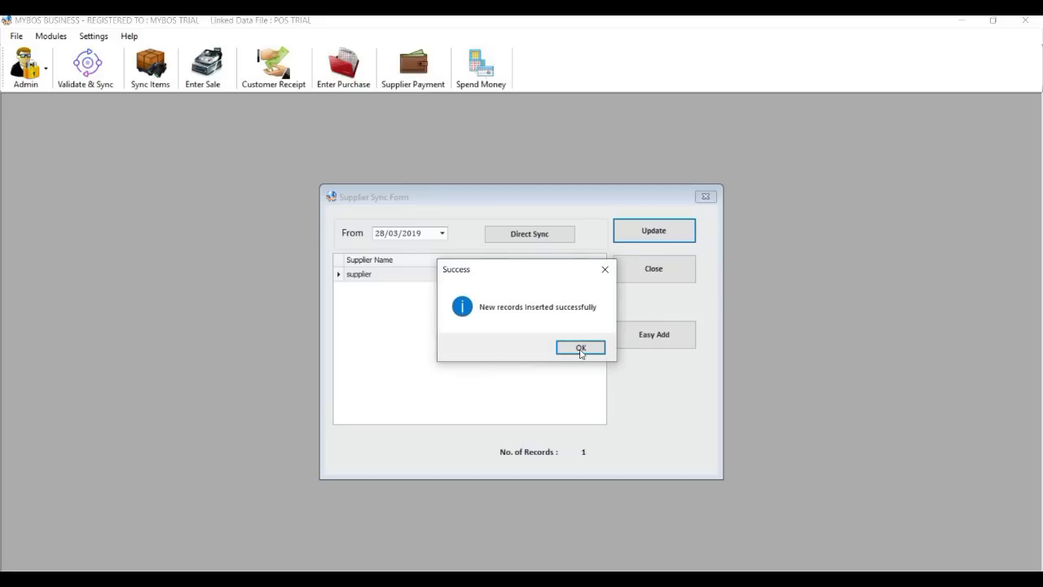
key(Return)
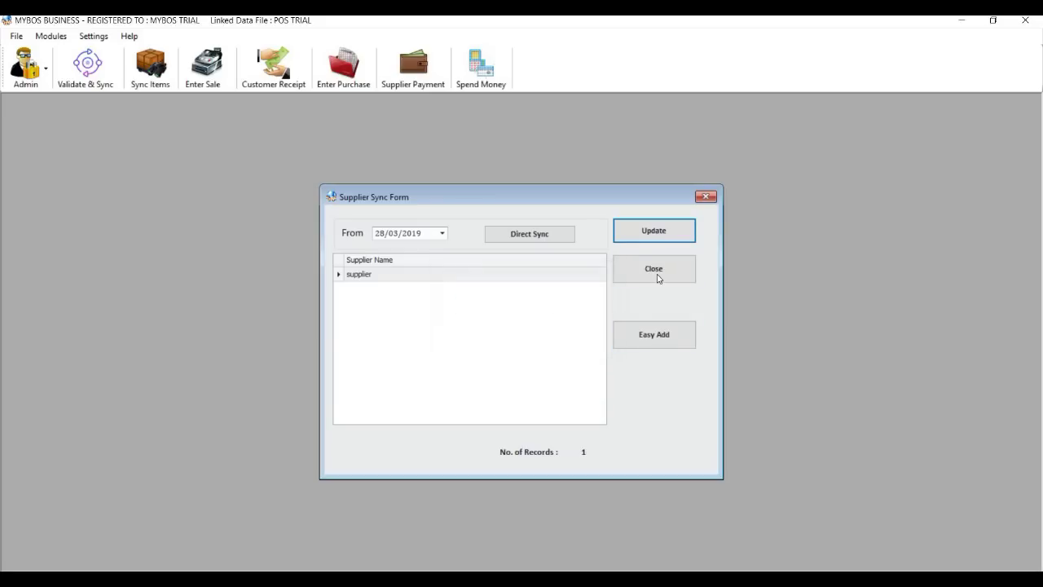
Close the supplier sync and quick-add supplier forms.
click(658, 277)
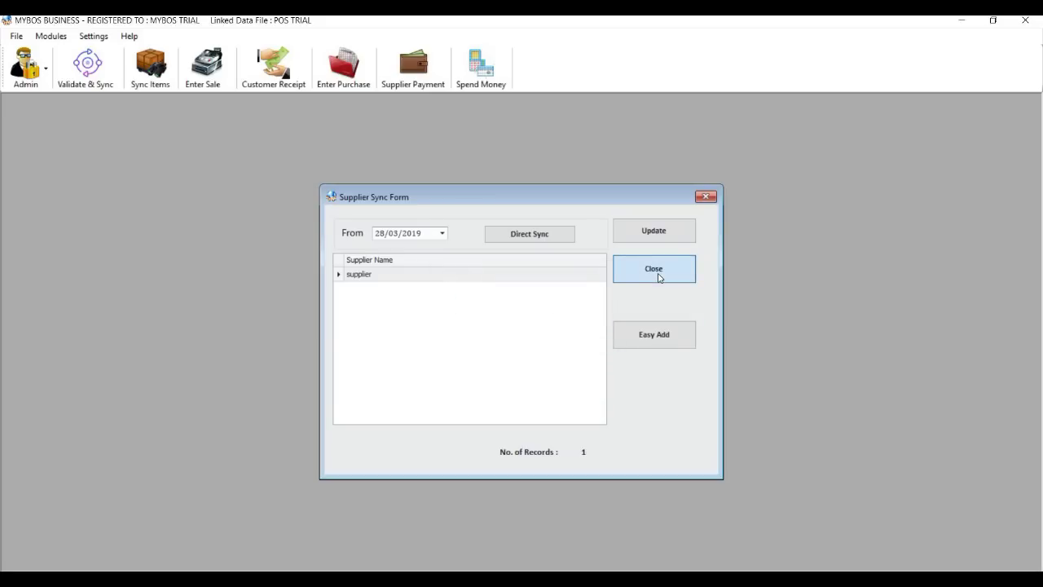
click(663, 338)
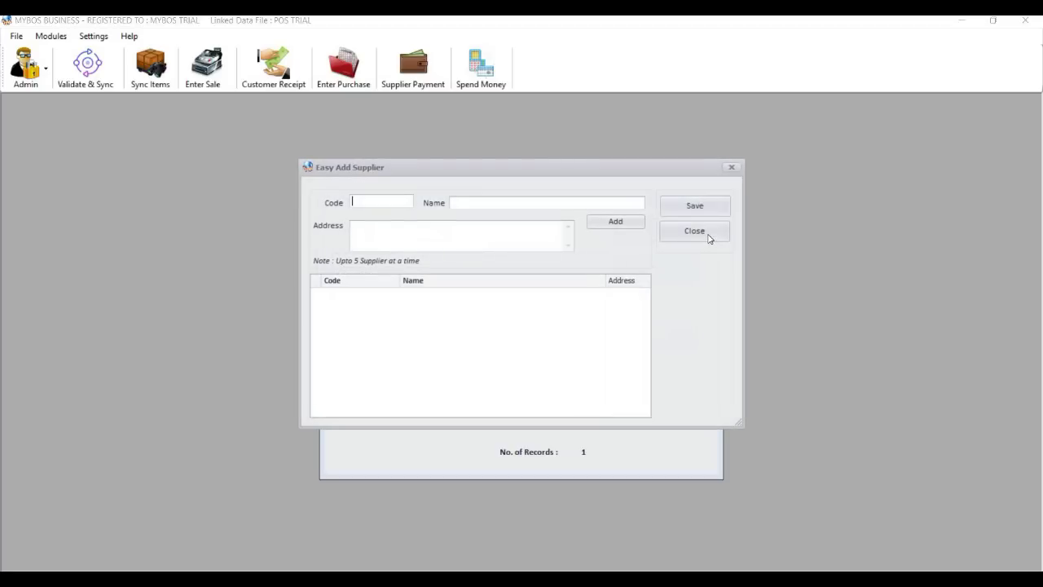
click(695, 232)
click(675, 278)
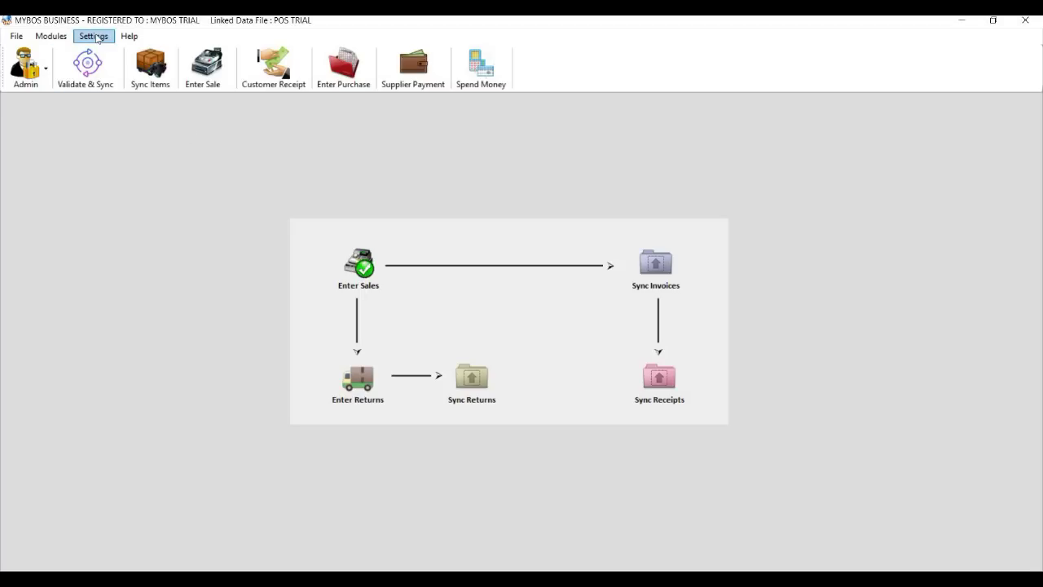
Open the Chart of Accounts sync and close it again.
click(65, 37)
key(Right)
key(Left)
key(Right)
key(Down)
key(Down)
key(Down)
key(Down)
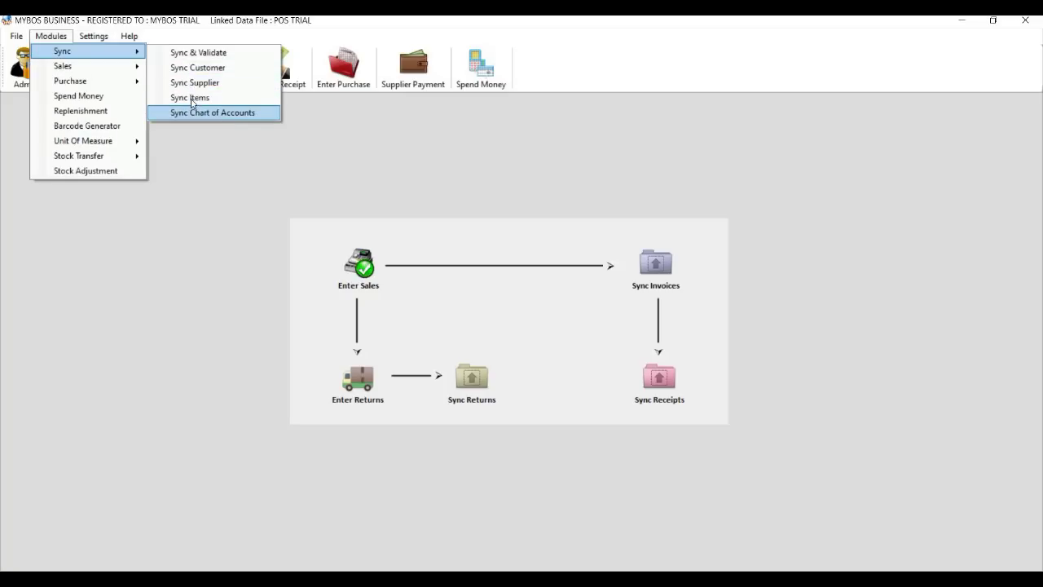
key(Return)
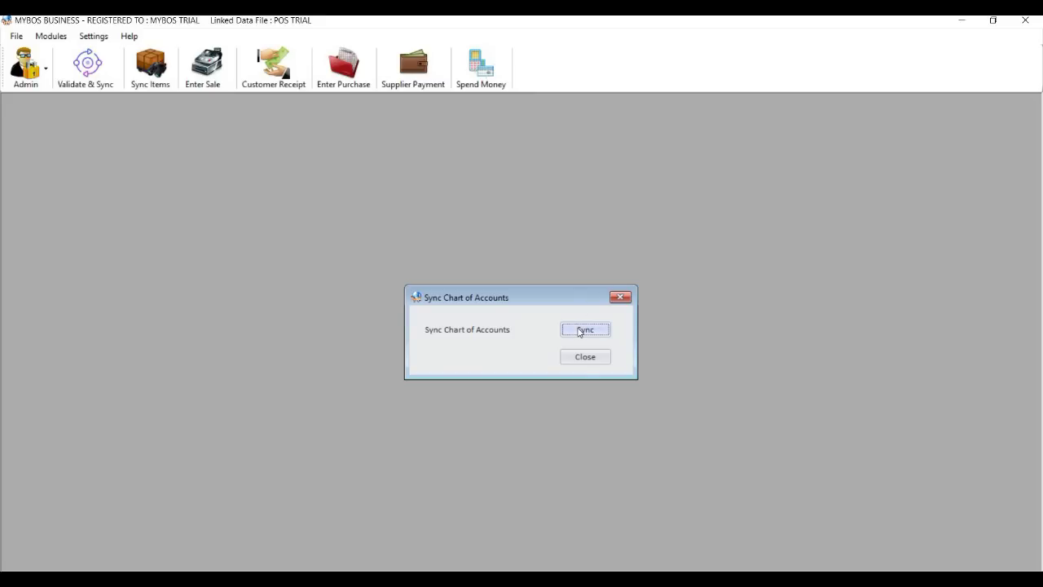
click(584, 356)
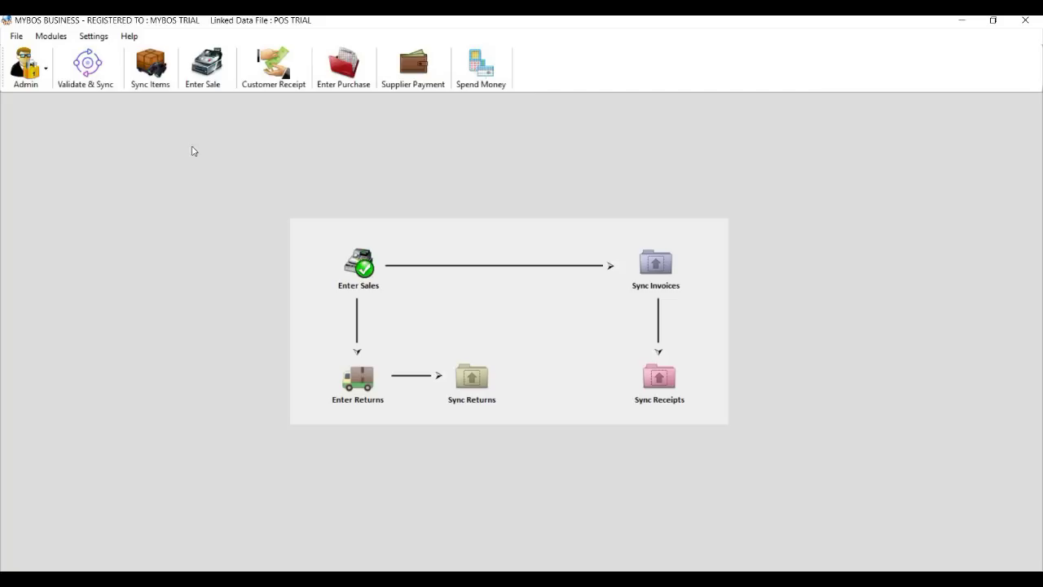
Open the Item Batch Sync window and the cloud Inventory Items Batch Update page.
click(100, 42)
click(65, 38)
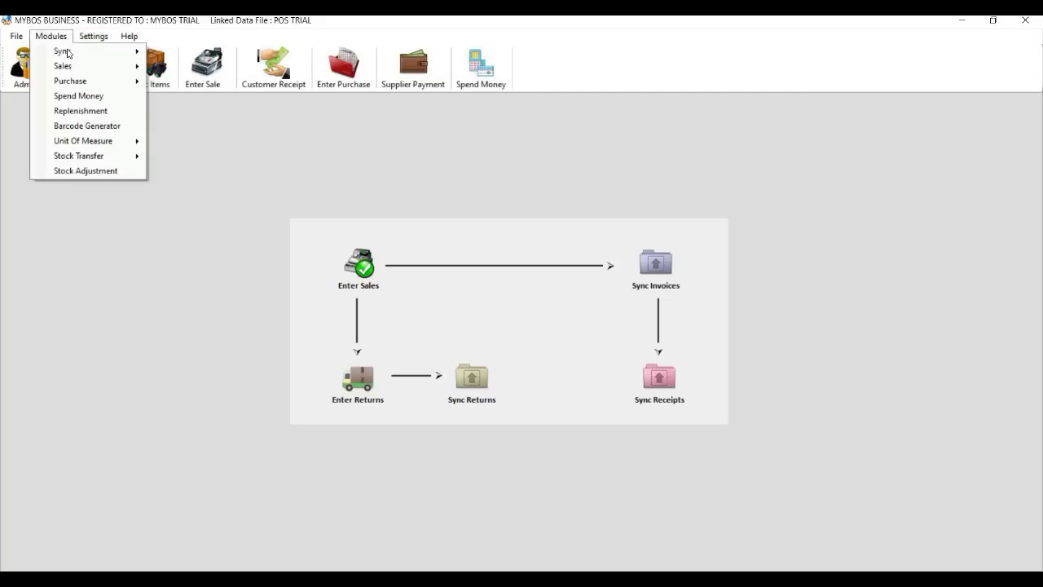
mouse_move(68, 52)
click(185, 105)
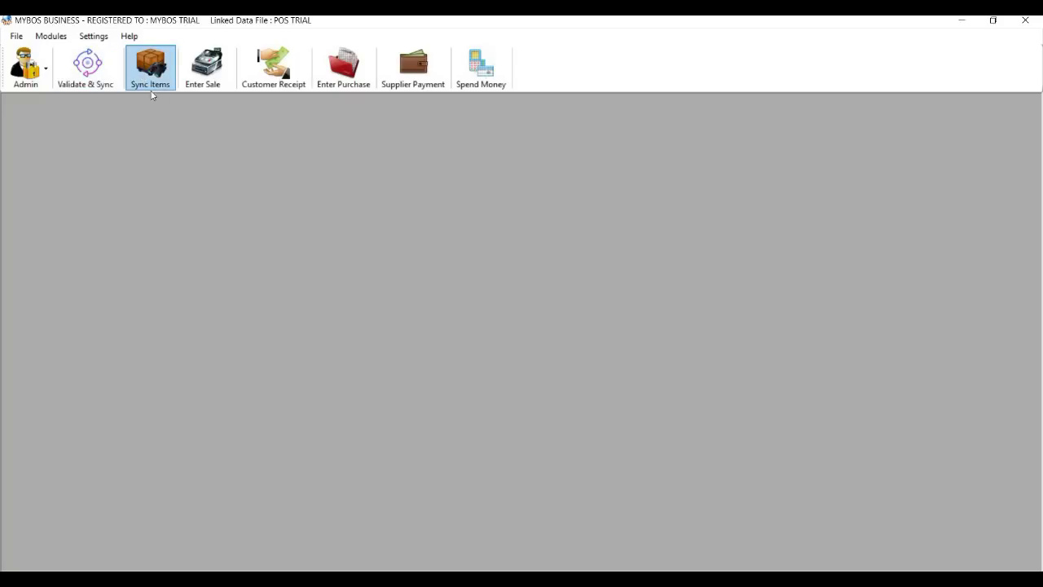
click(152, 95)
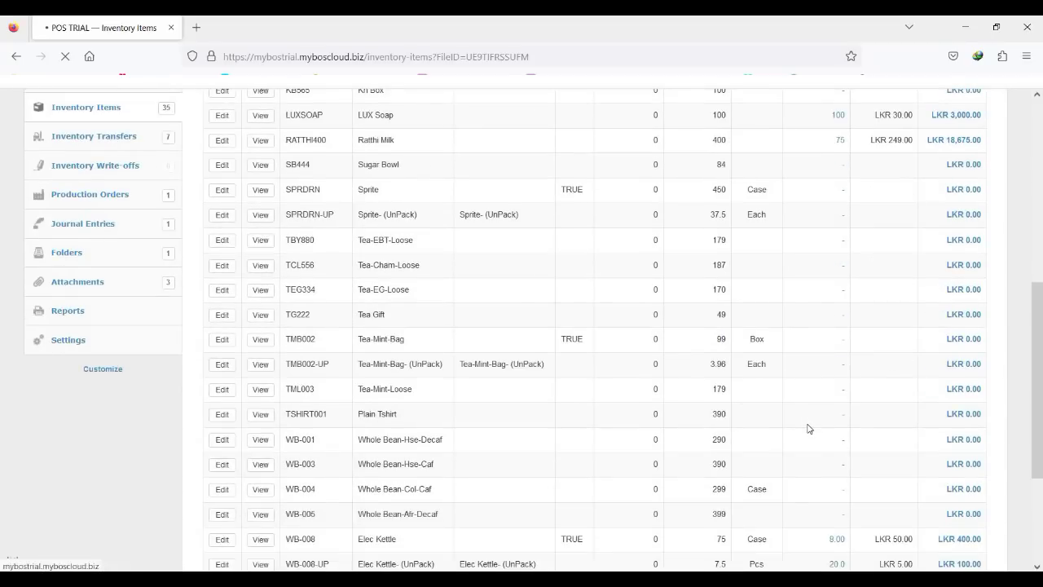
scroll(809, 429, down, 5)
click(901, 437)
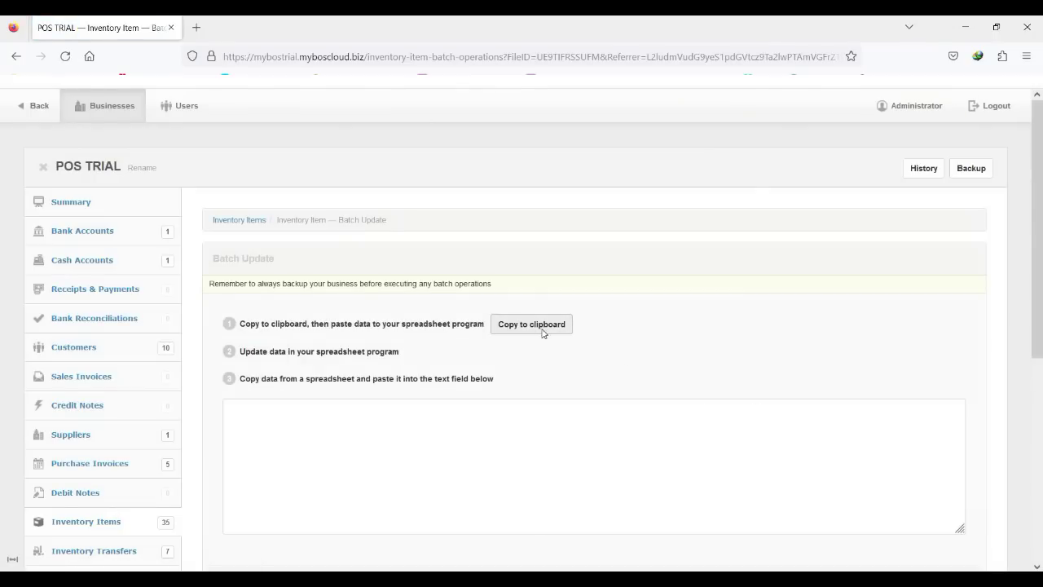
Copy the cloud inventory batch data to the clipboard and return to MYBOS Business.
click(544, 333)
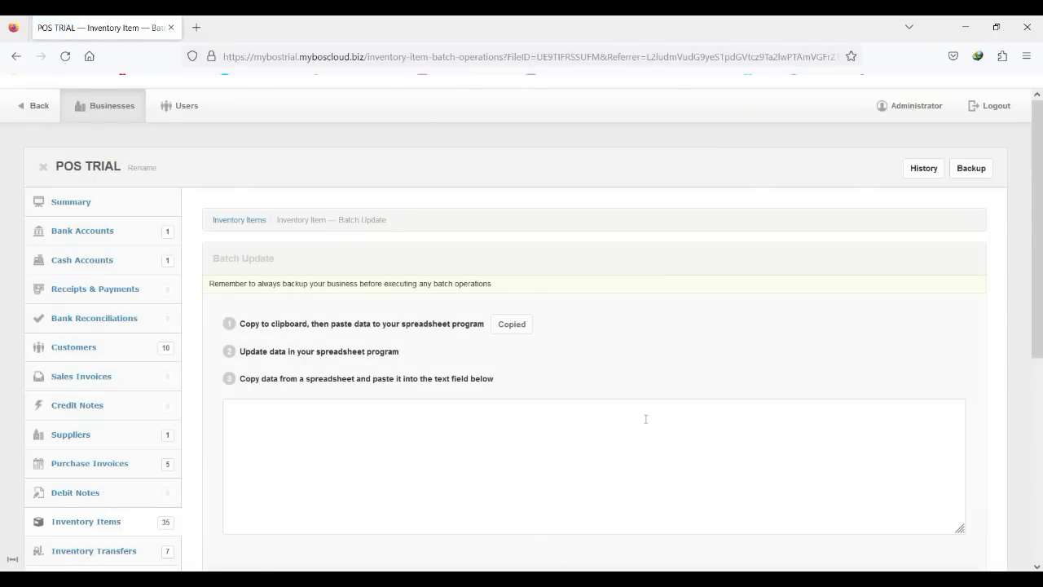
click(688, 579)
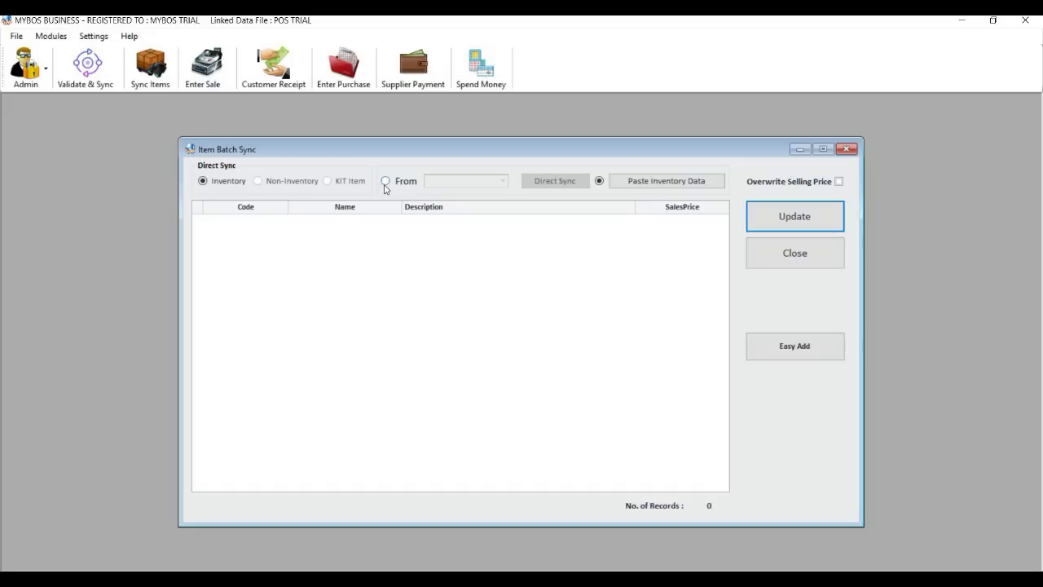
Paste the 35 inventory items, overwrite selling prices, and update them into the POS.
click(645, 181)
click(656, 185)
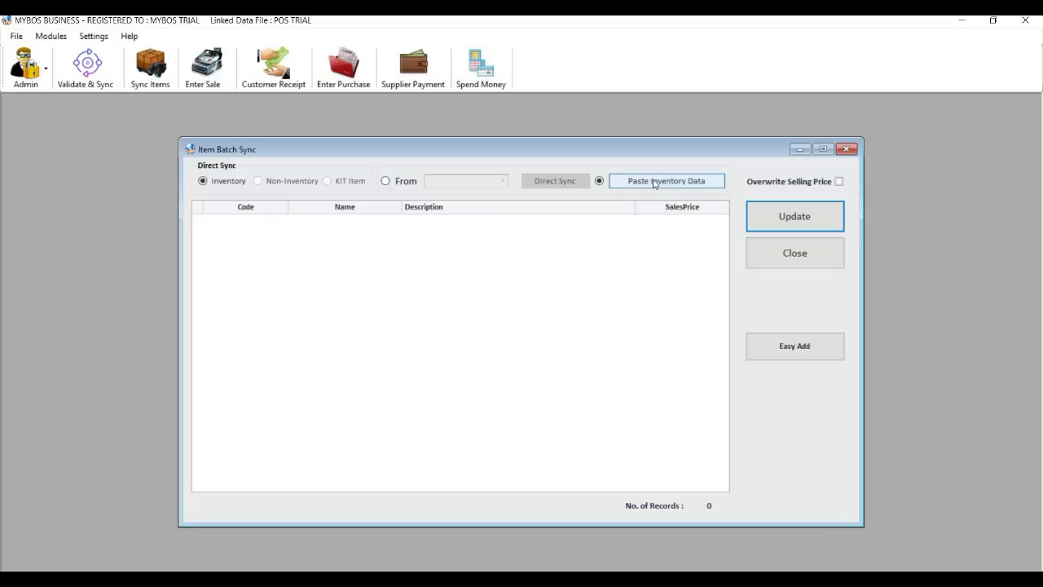
click(839, 182)
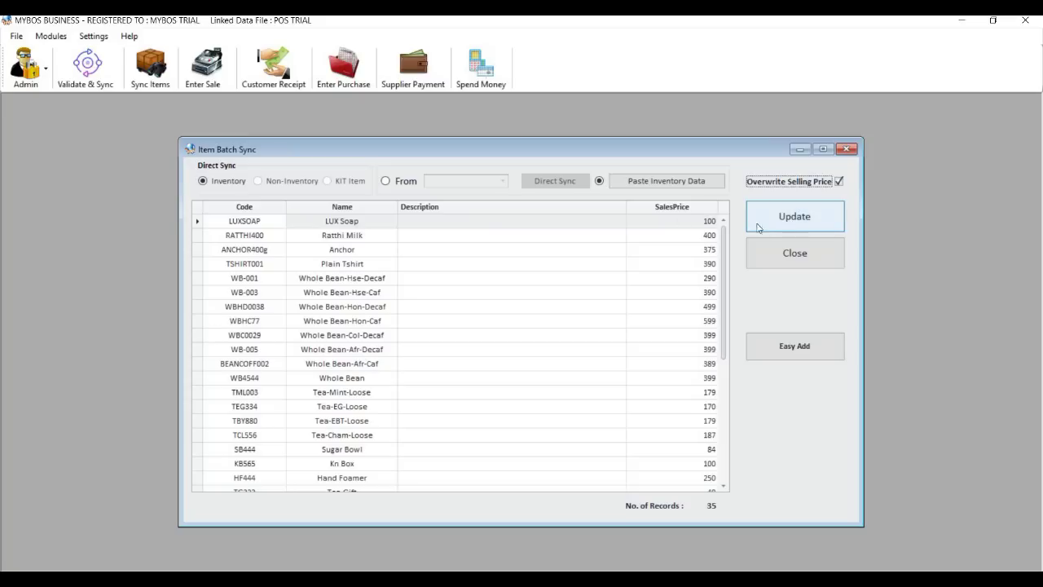
scroll(731, 352, down, 4)
scroll(731, 352, up, 4)
click(783, 220)
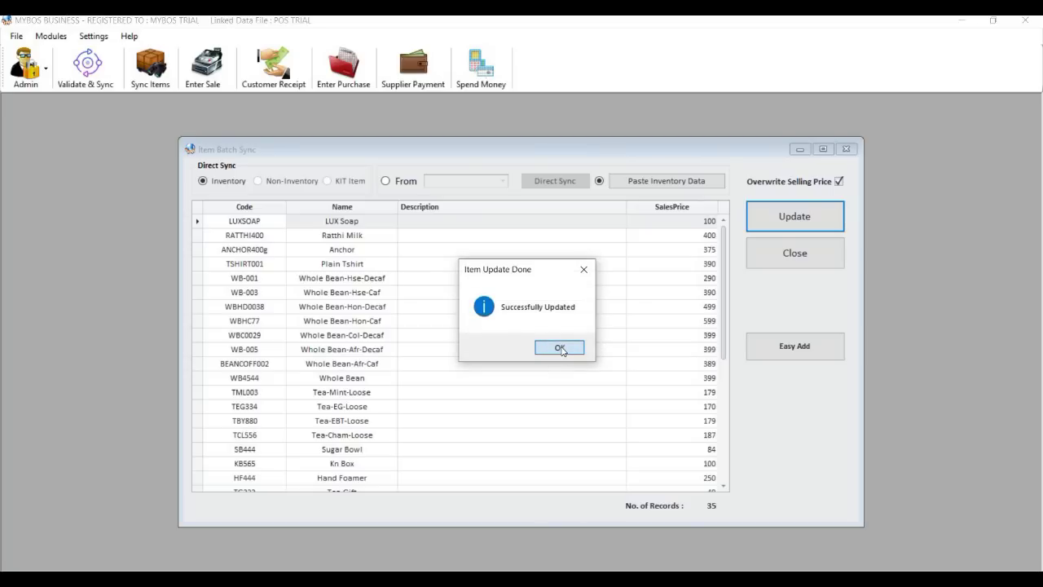
click(560, 348)
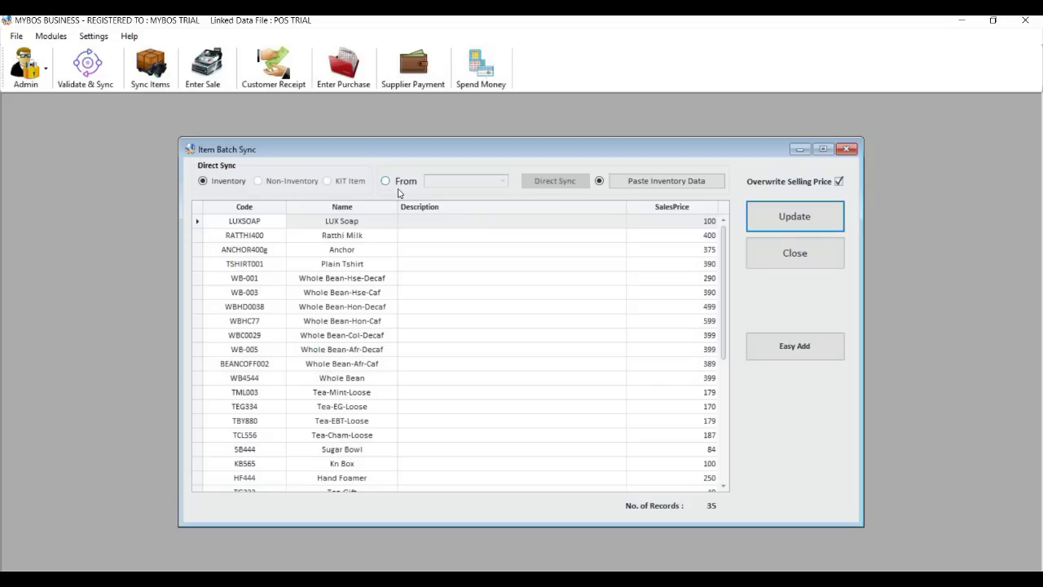
Close the quick item add form and the Item Batch Sync window.
click(803, 355)
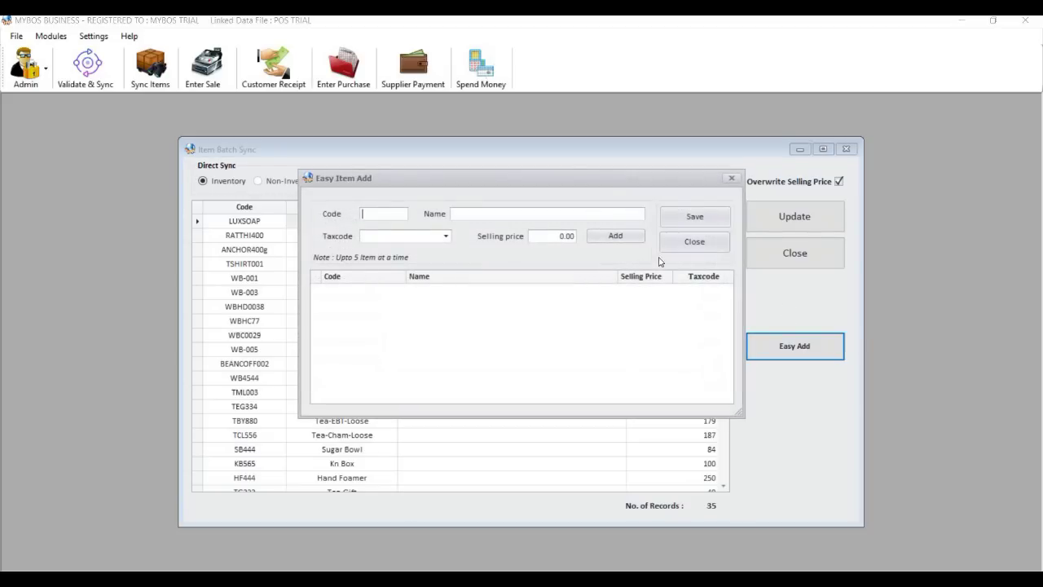
click(694, 243)
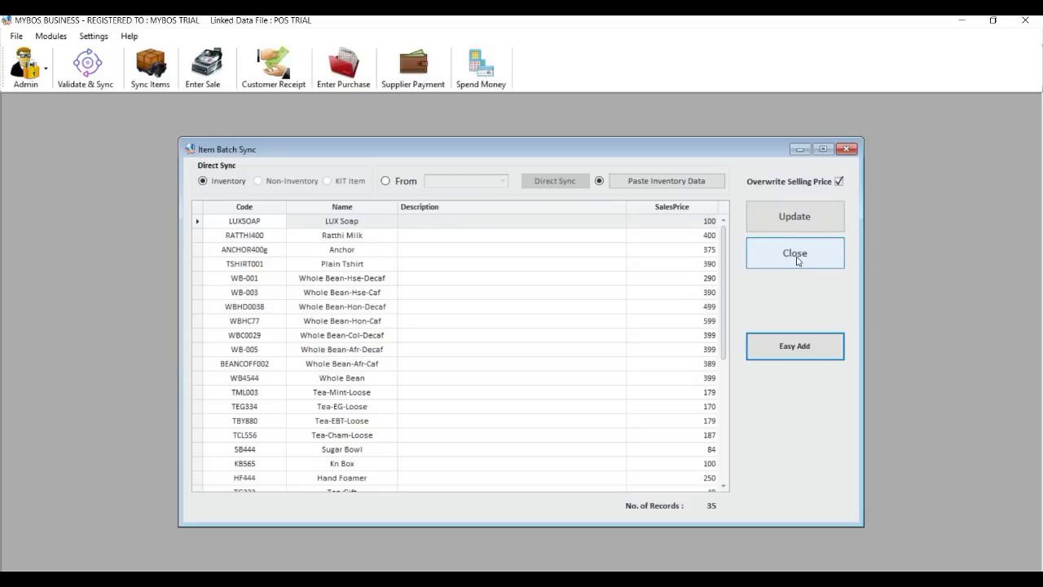
click(797, 261)
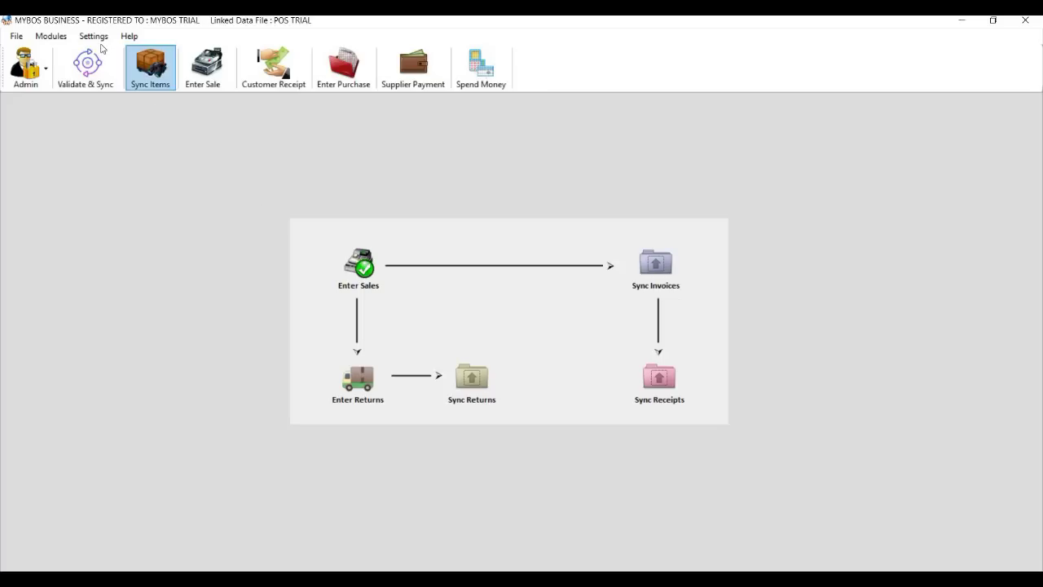
click(93, 37)
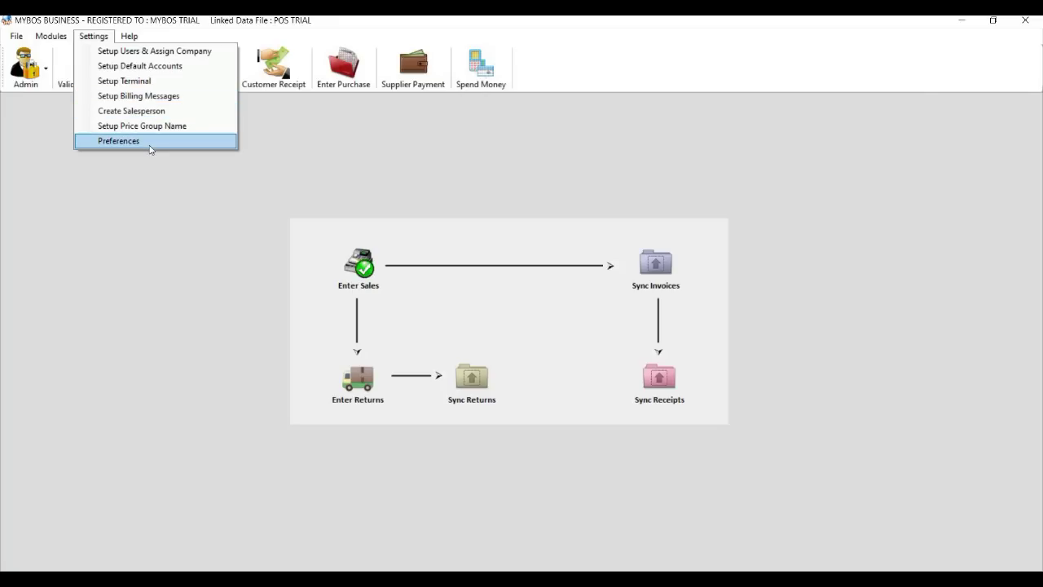
click(145, 84)
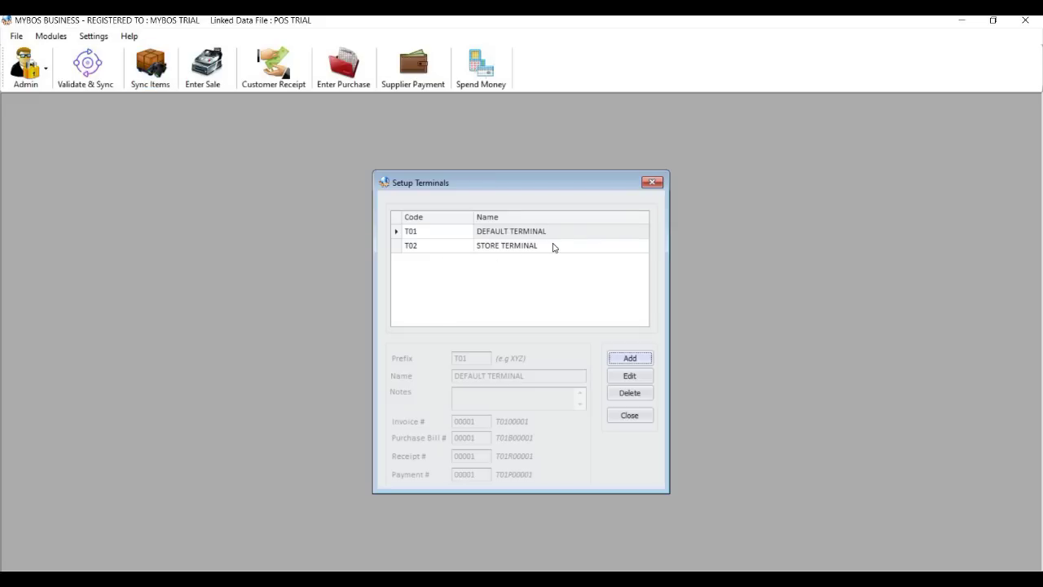
click(501, 245)
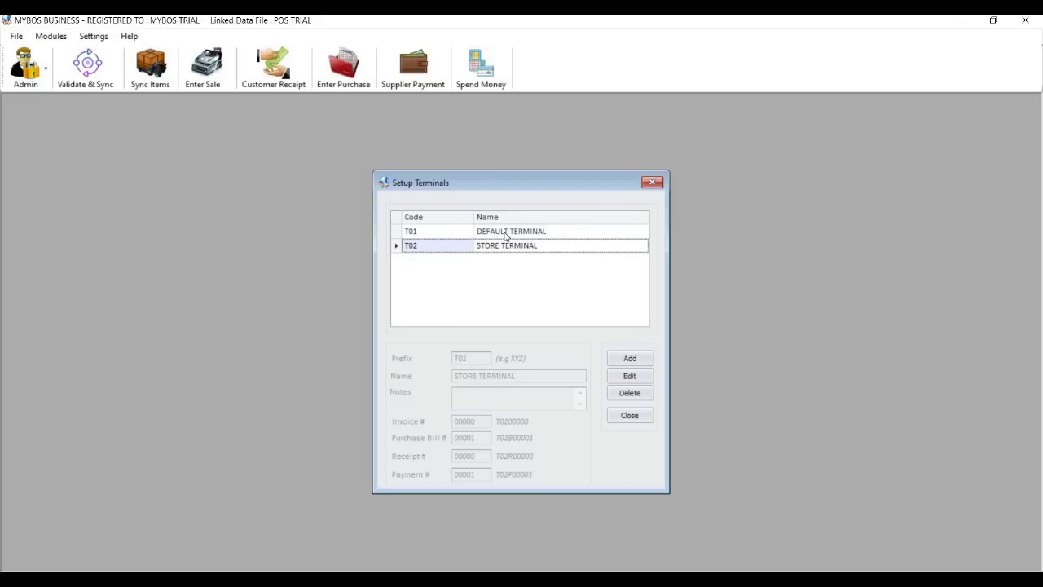
click(505, 235)
click(628, 377)
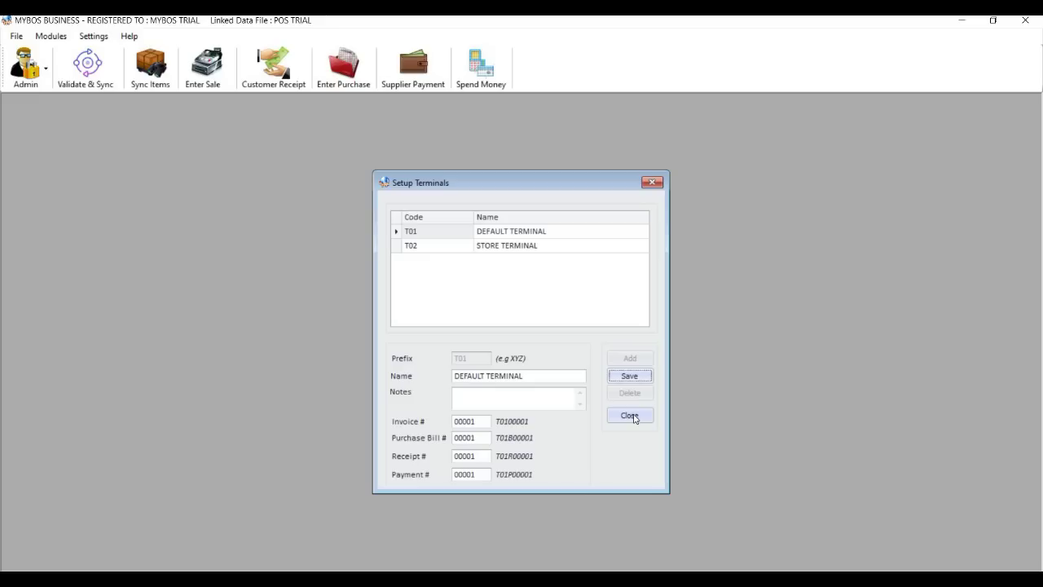
click(634, 417)
click(633, 416)
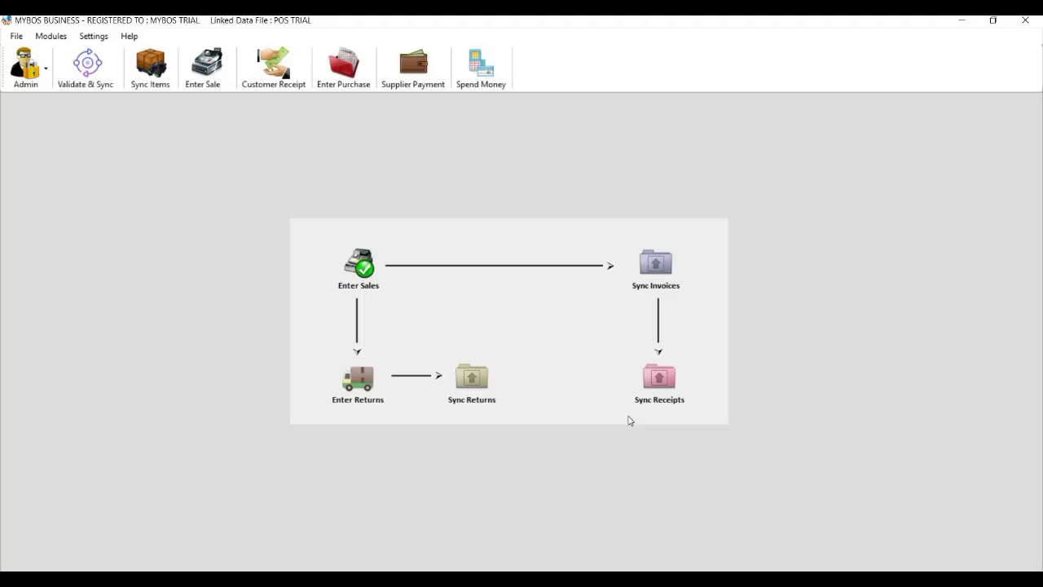
click(91, 39)
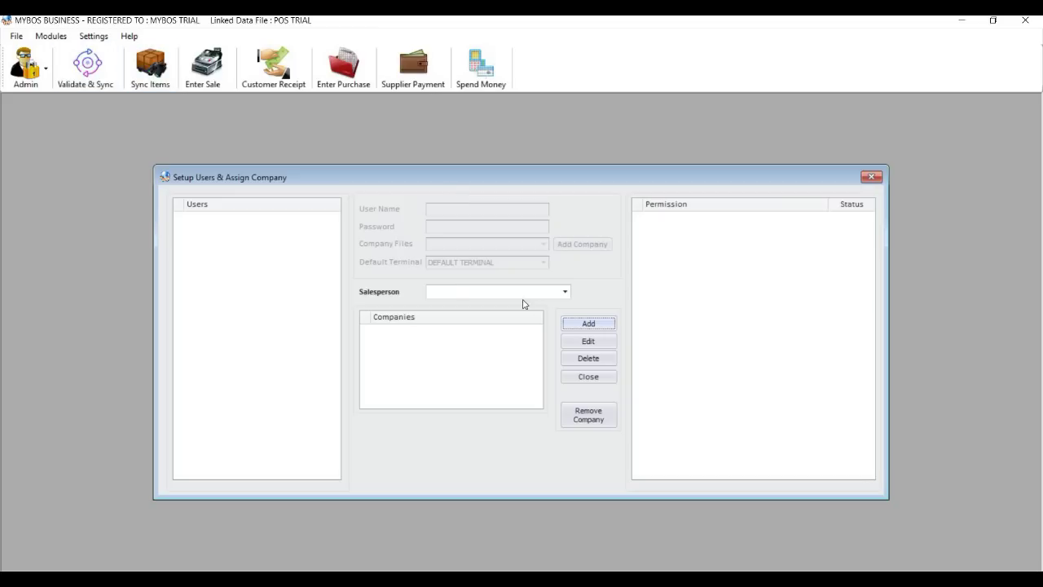
click(587, 325)
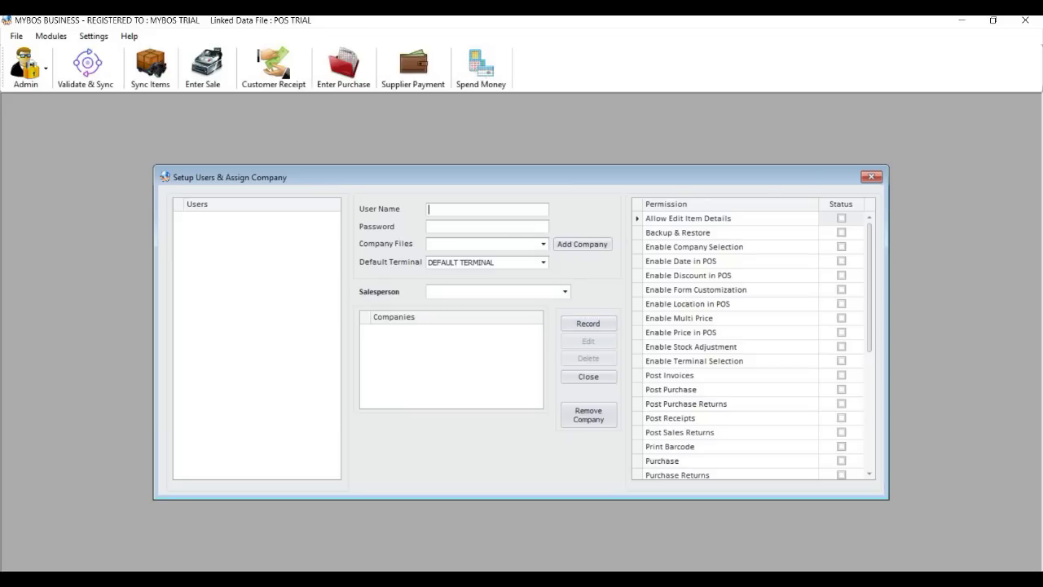
text(TOM)
click(471, 224)
click(544, 244)
click(505, 274)
click(588, 246)
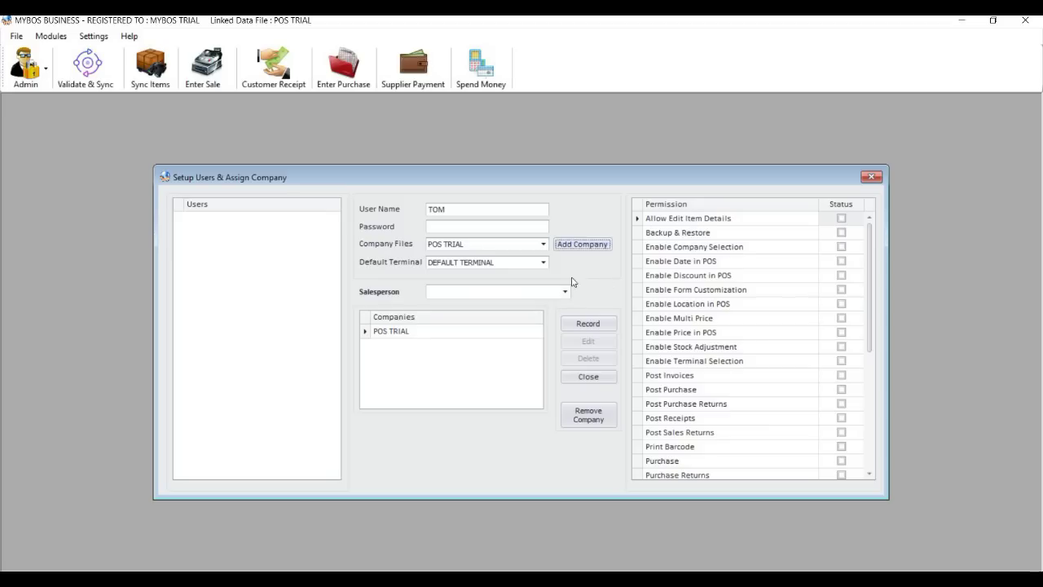
click(544, 262)
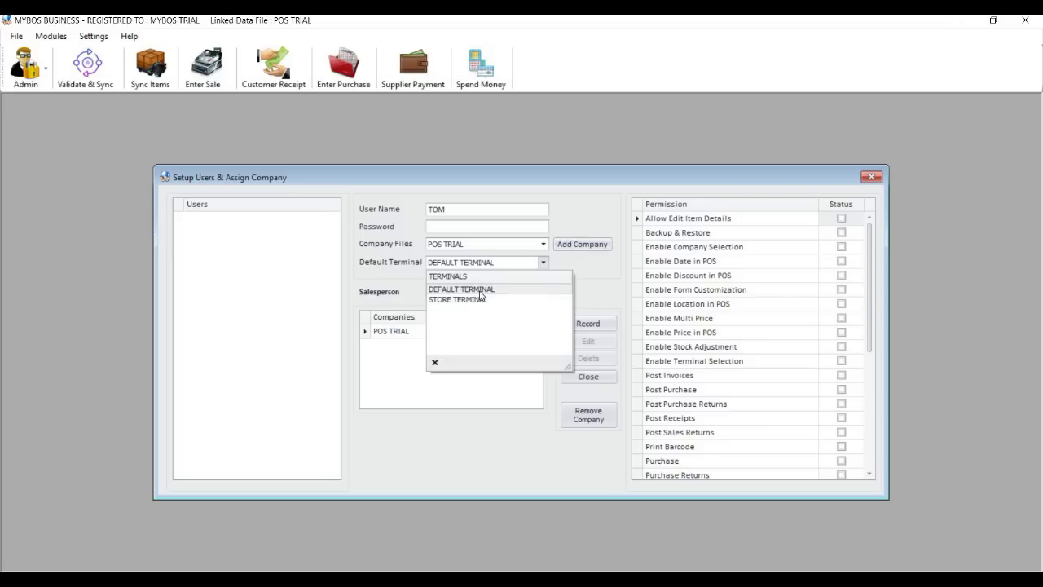
click(852, 236)
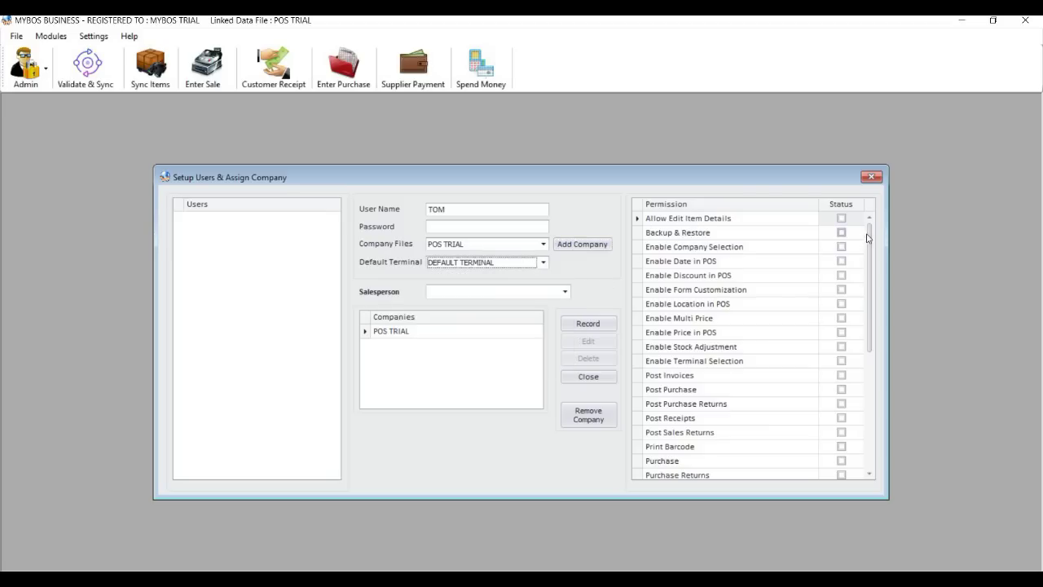
scroll(862, 360, down, 3)
scroll(861, 360, down, 2)
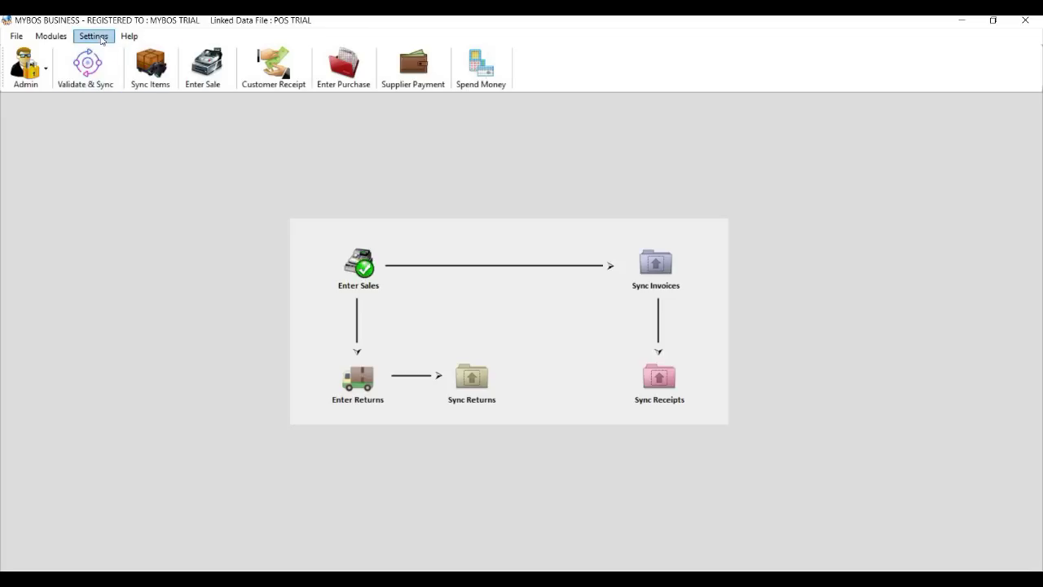
In Setup Default Accounts, assign Cash in Hand and Credit Card to the POS TRIAL company and update.
click(93, 36)
key(Return)
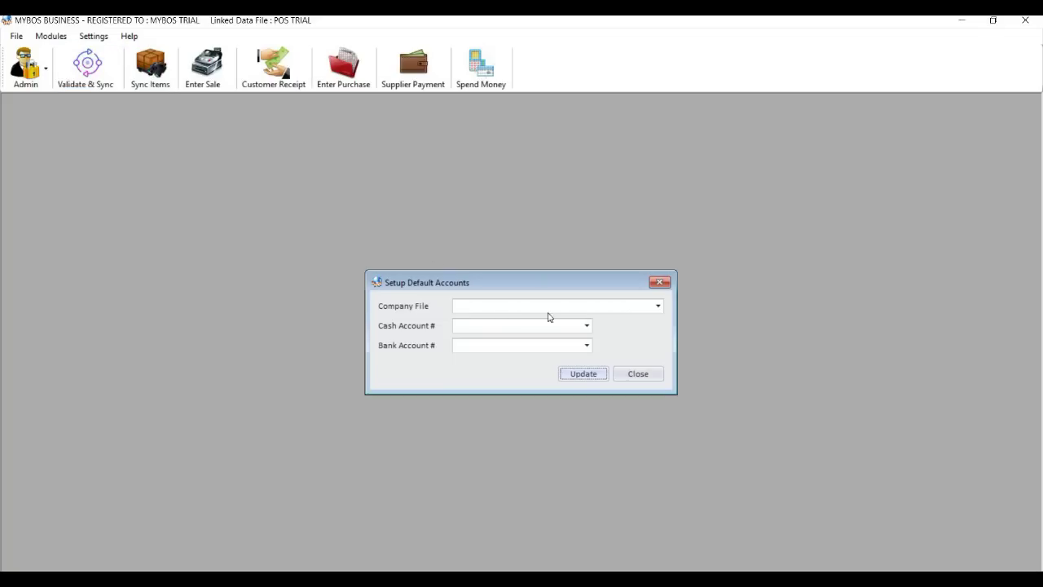
click(658, 307)
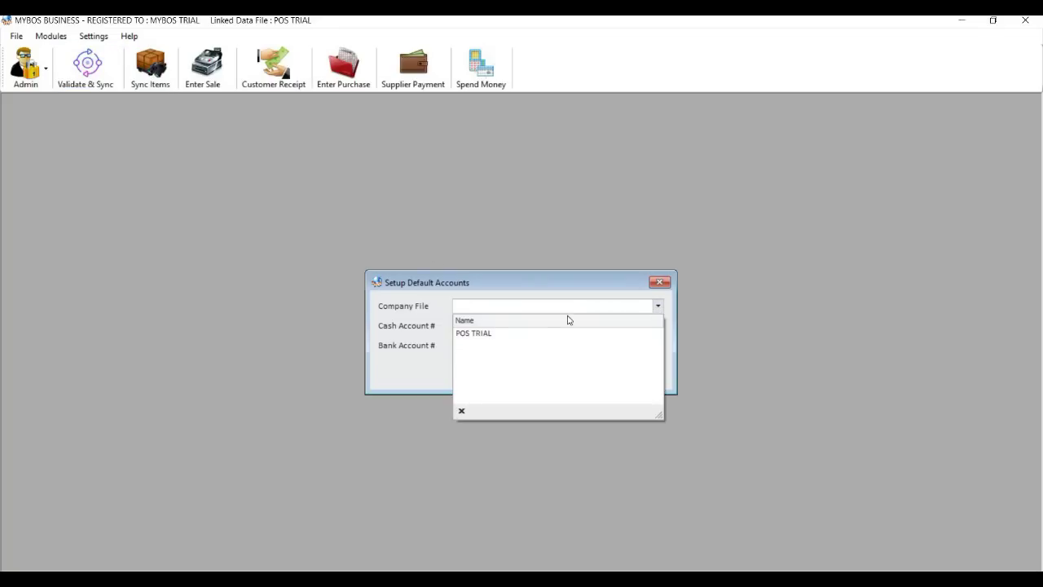
click(528, 335)
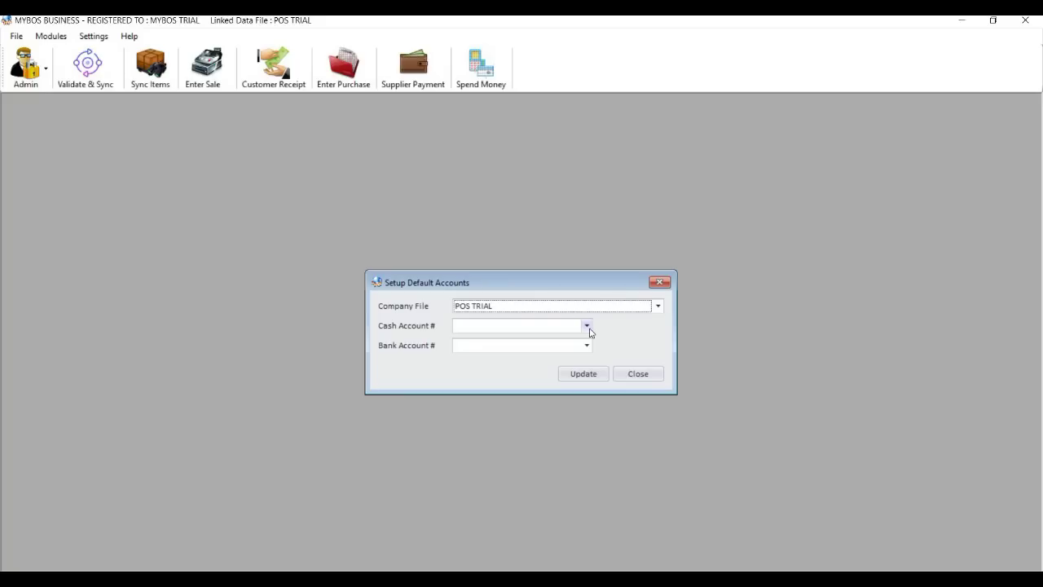
click(586, 325)
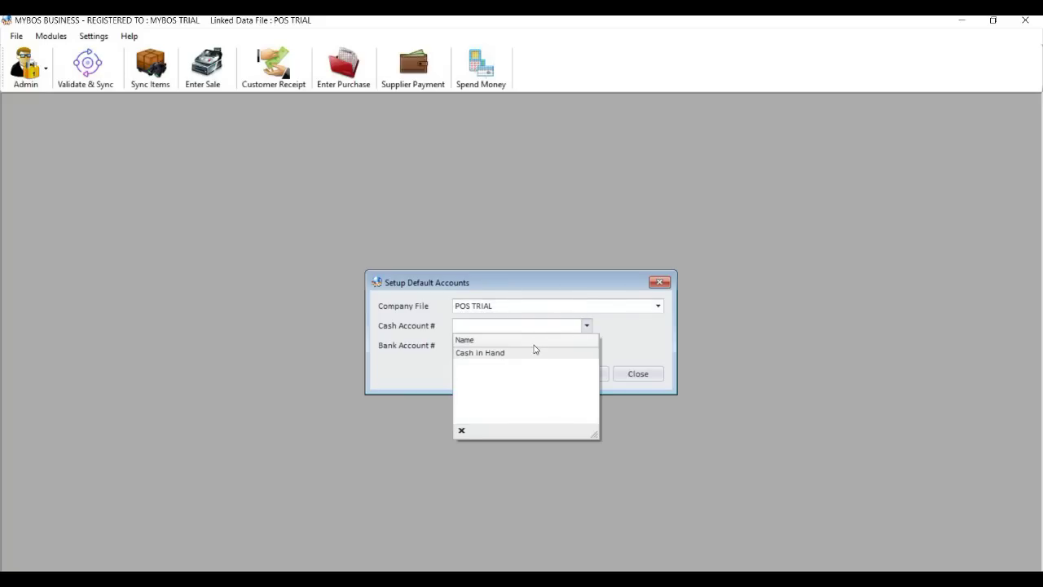
click(535, 352)
click(526, 346)
click(513, 374)
click(580, 378)
click(560, 348)
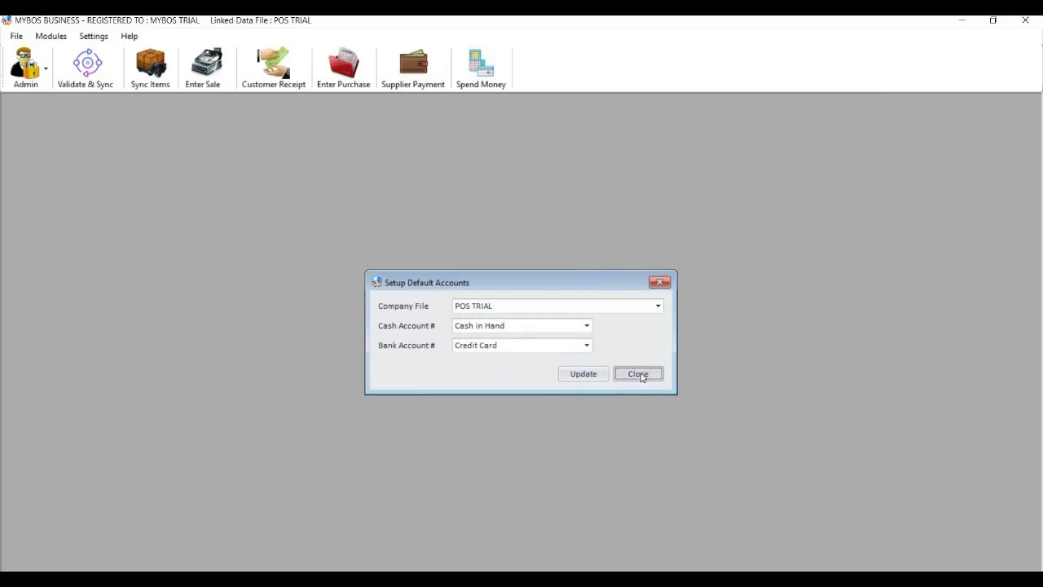
click(639, 374)
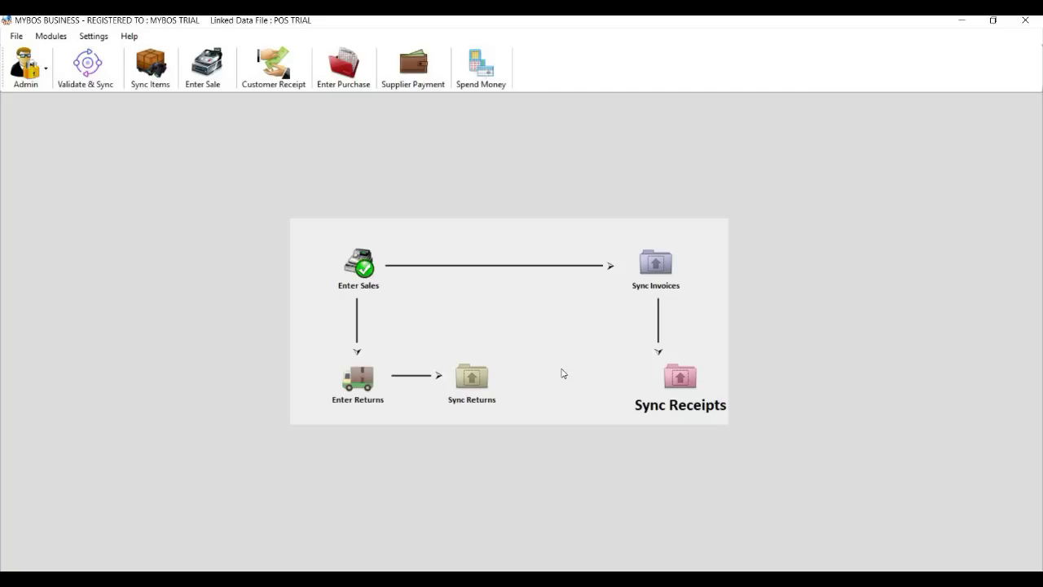
Look at the billing messages setup and close it without changes.
click(93, 37)
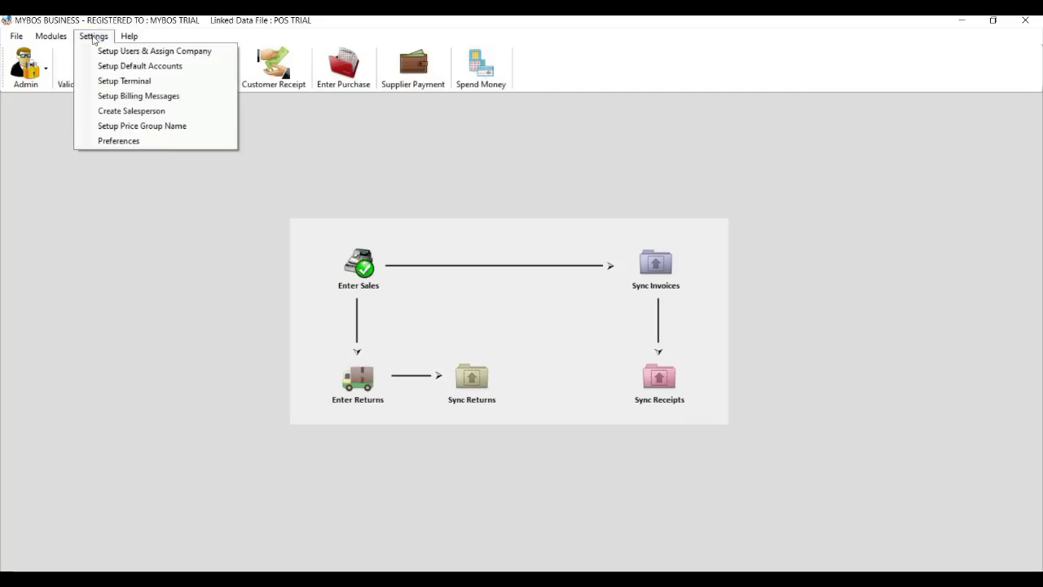
click(106, 95)
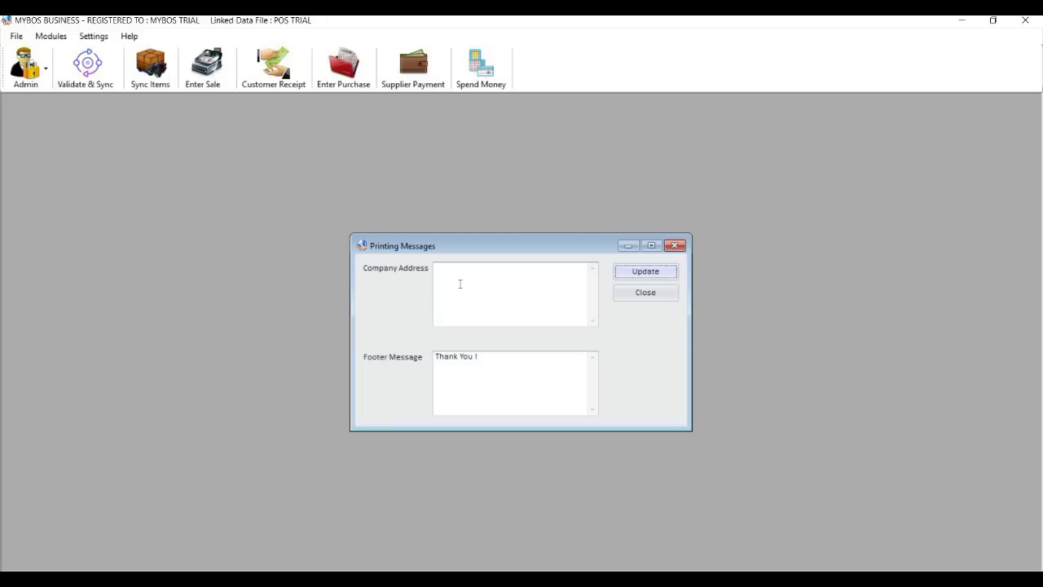
click(644, 295)
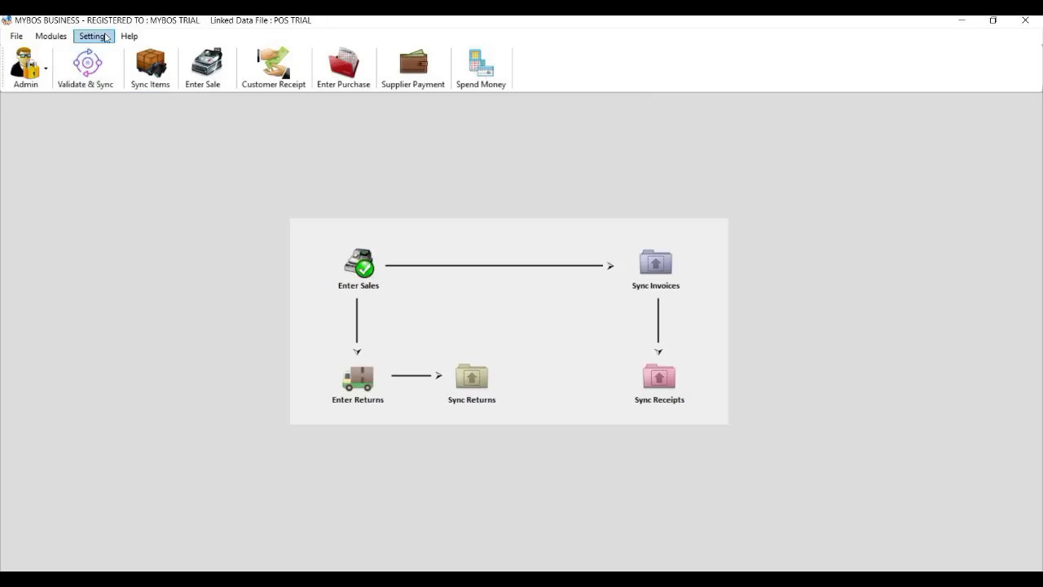
Add a salesperson with code 1 and save the salesperson list.
click(106, 37)
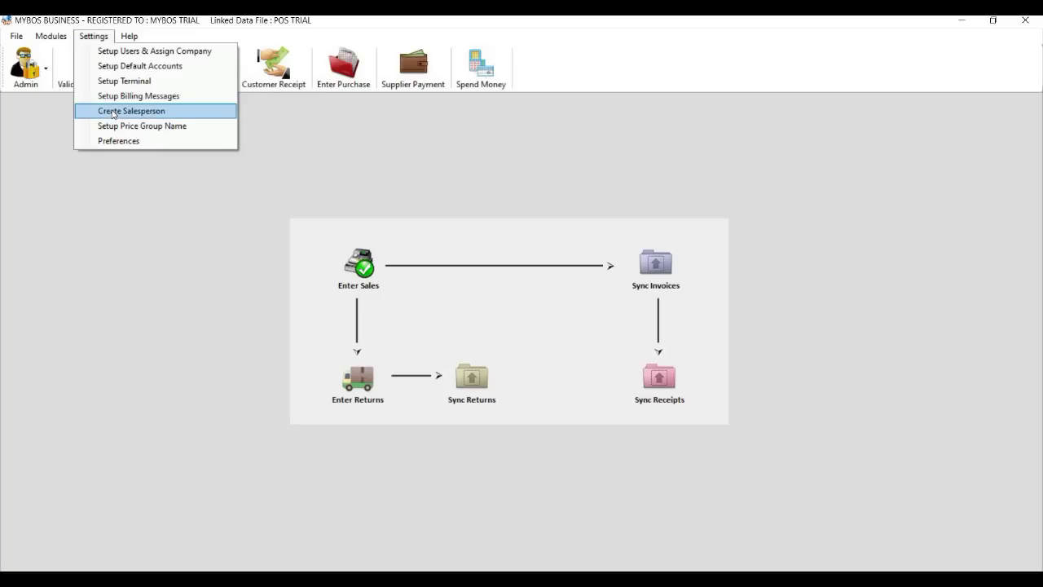
click(113, 114)
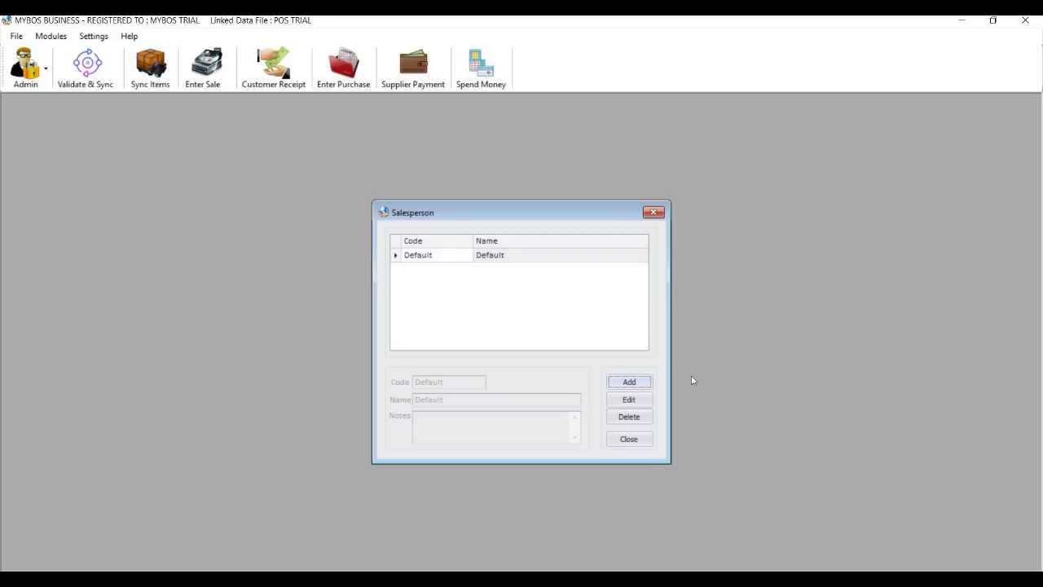
click(629, 382)
click(448, 384)
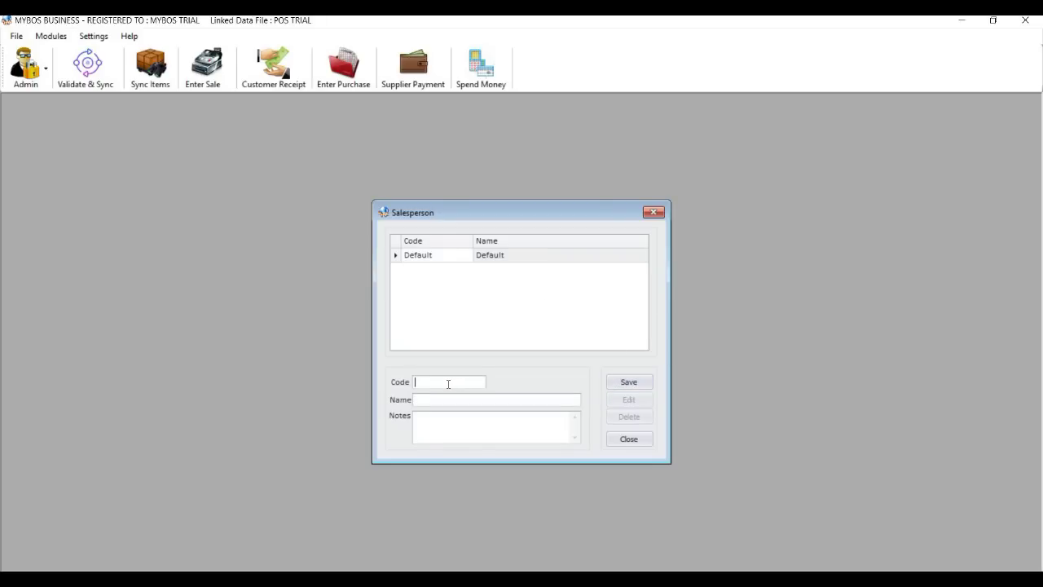
text(1)
click(627, 383)
click(629, 439)
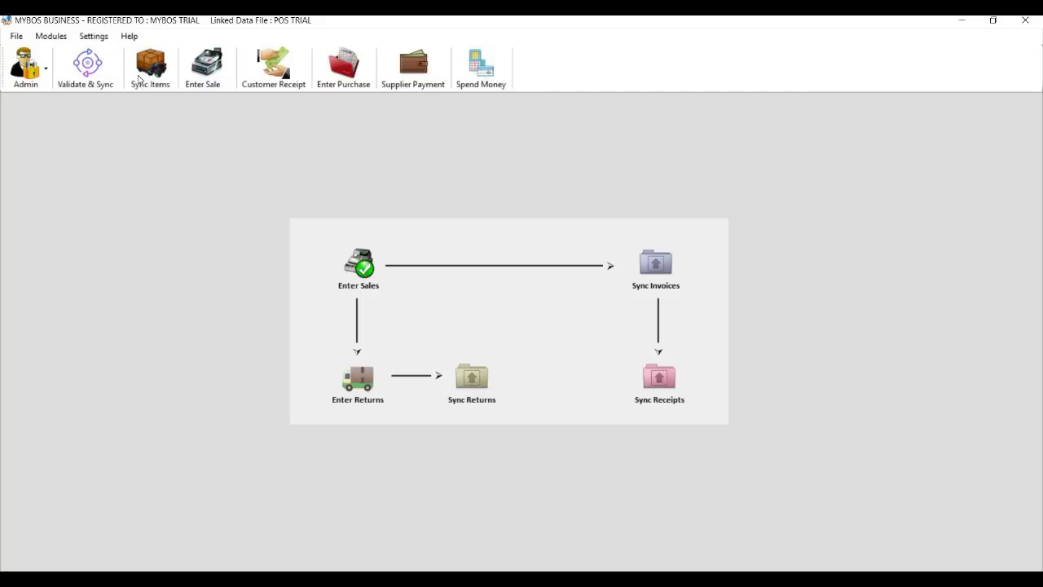
In Preferences, choose the POS TRIAL company file, keep Walk as default customer and MAINSTORE as location.
click(94, 38)
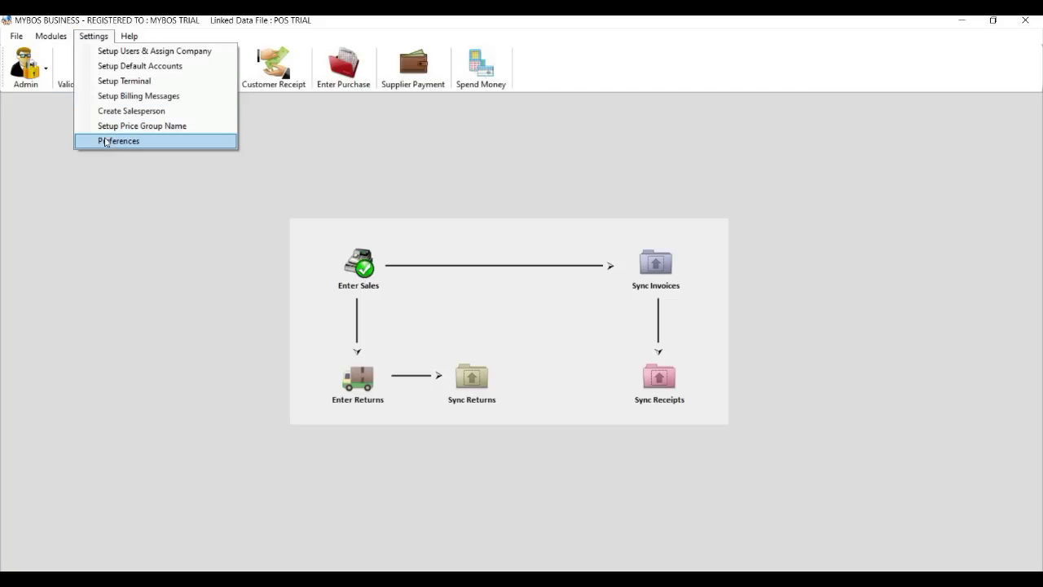
click(106, 143)
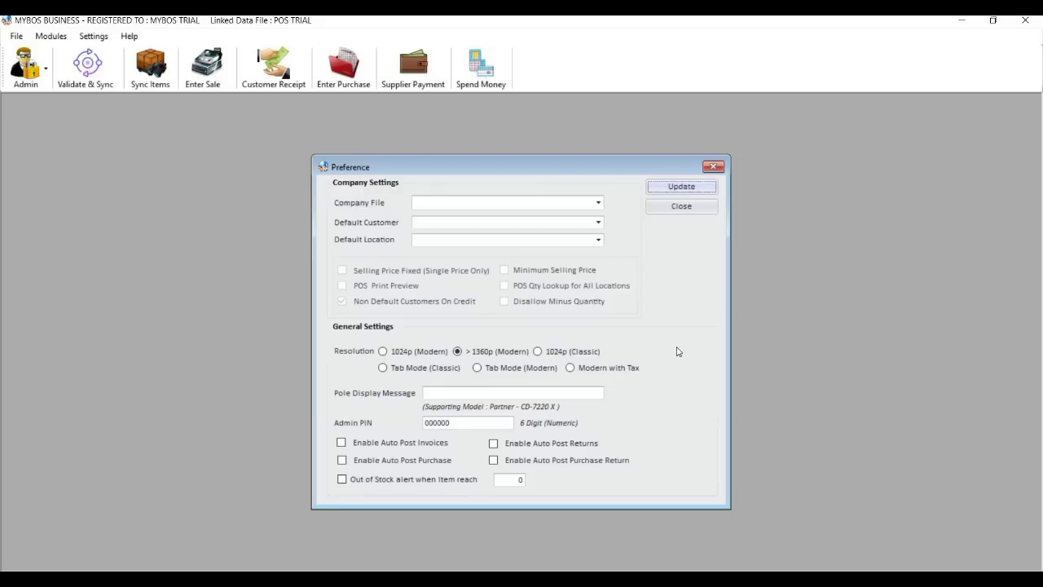
click(579, 208)
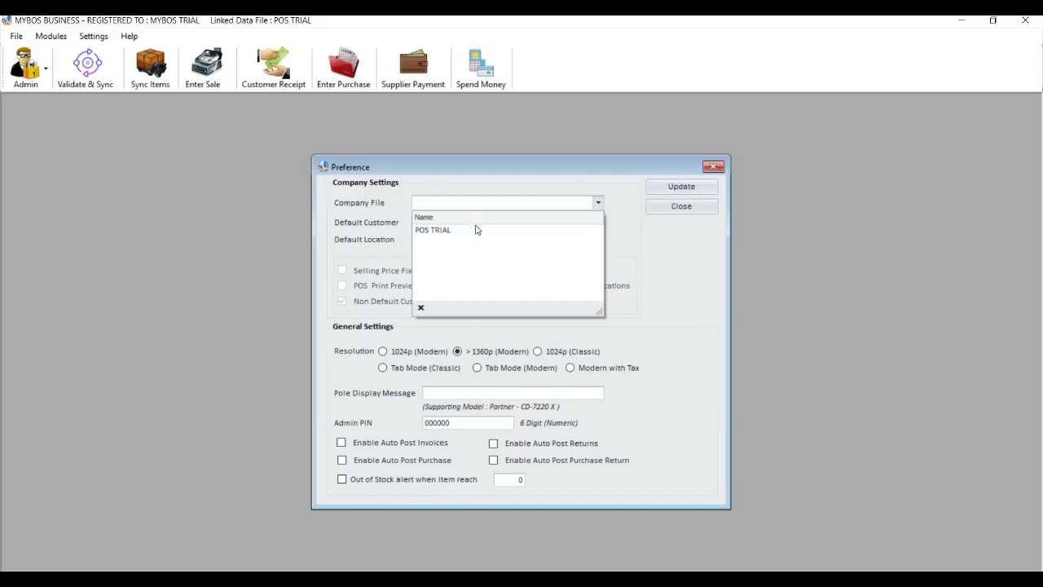
click(702, 299)
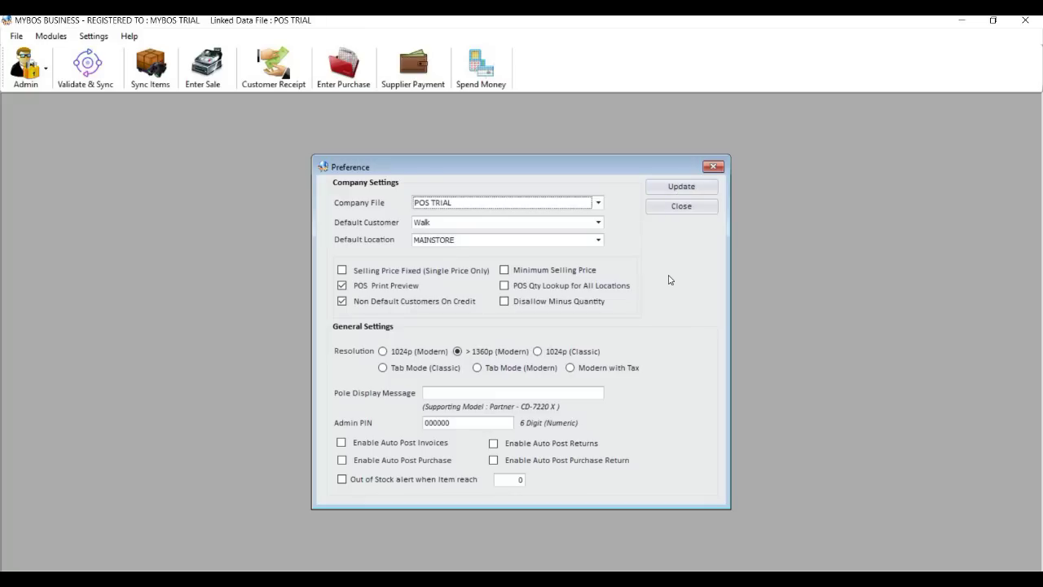
click(598, 222)
click(593, 240)
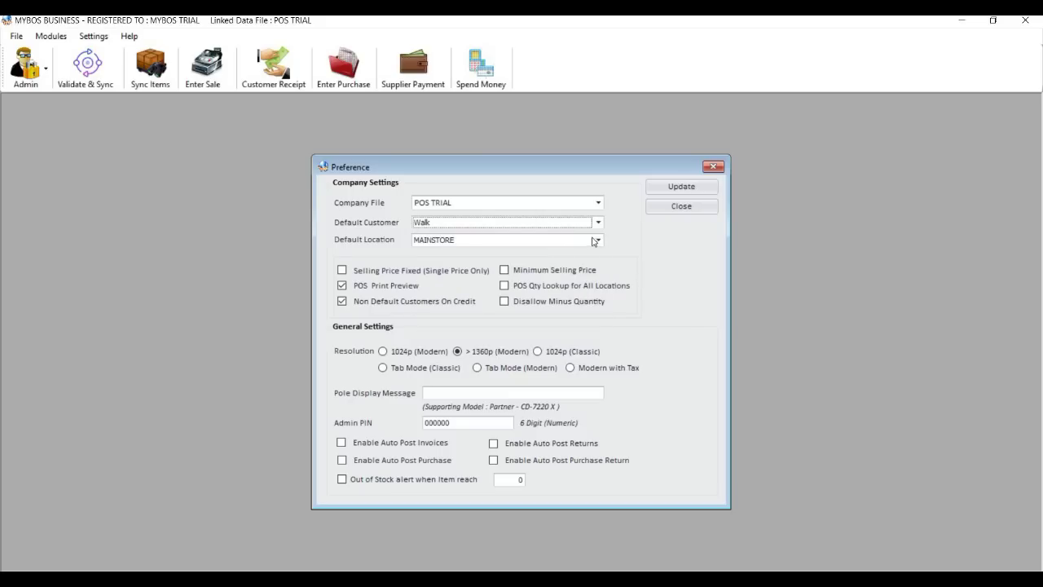
click(598, 242)
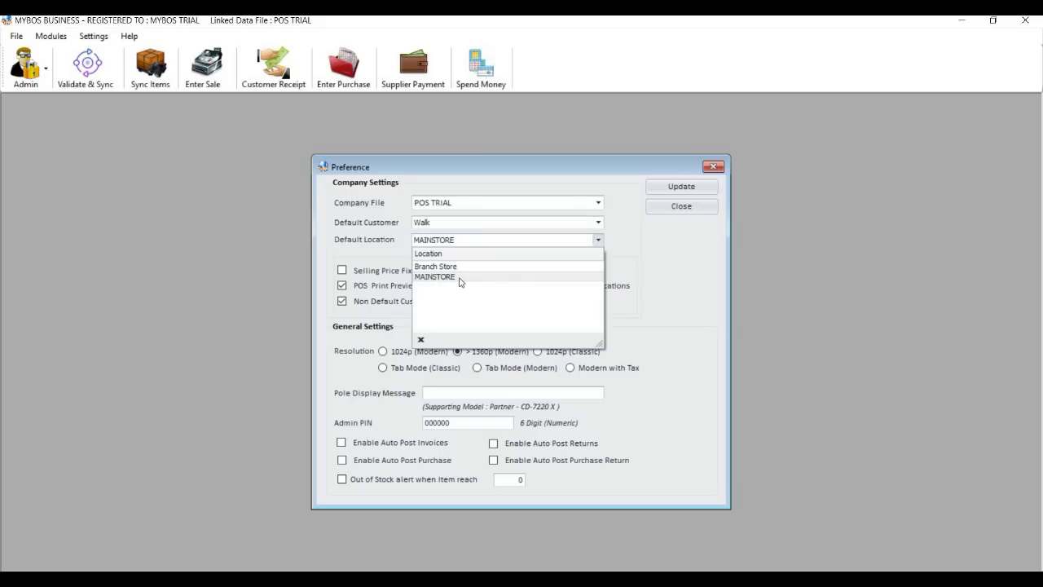
click(658, 281)
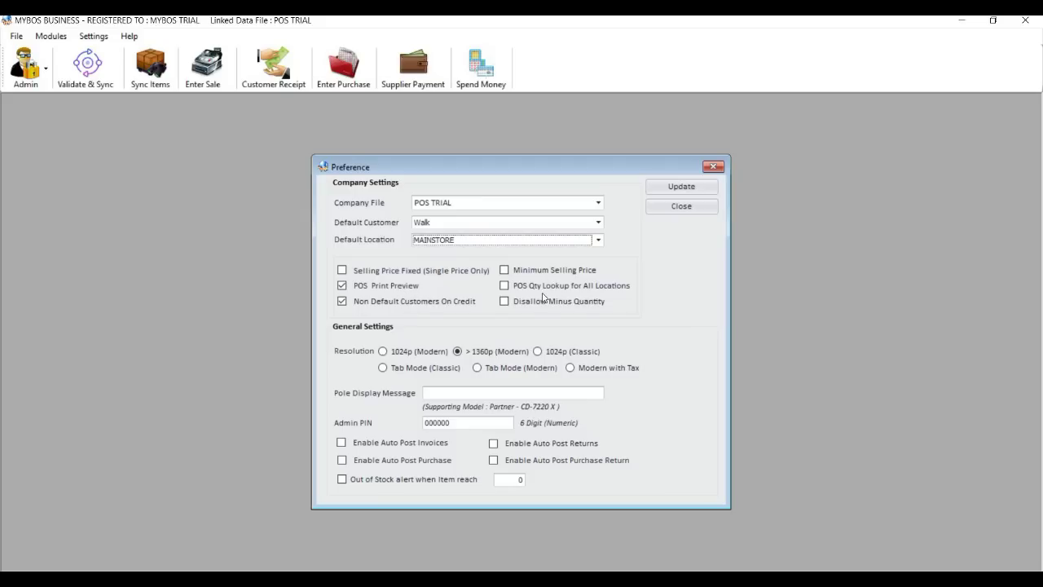
click(505, 289)
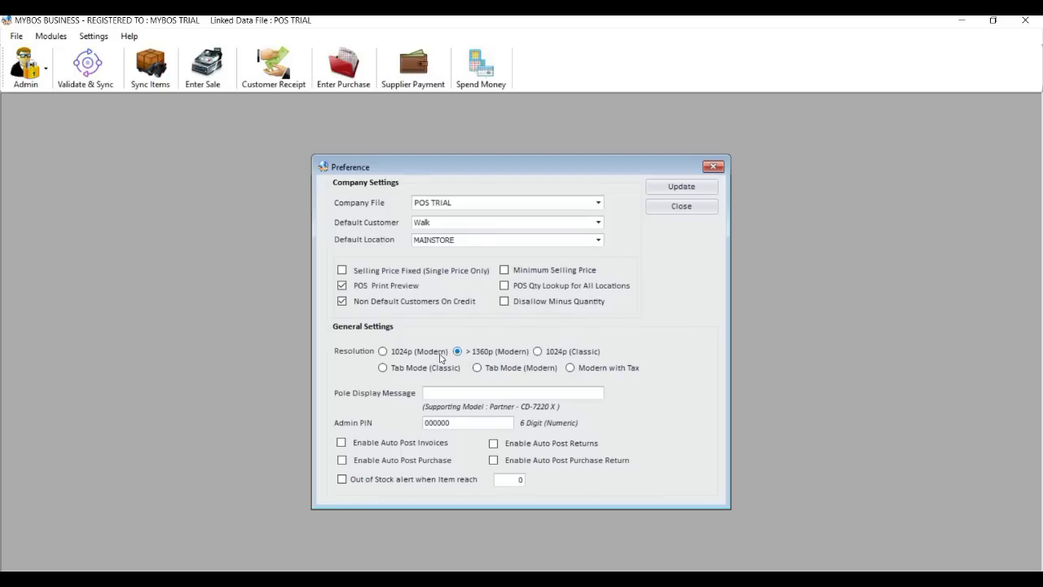
Keep the >1360p (Modern) resolution and replace the admin PIN with a new value.
key(Right)
key(Left)
key(Tab)
text(123)
Enable auto posting for invoices, returns, purchases and purchase returns, and save the preferences.
click(345, 446)
click(495, 445)
click(342, 460)
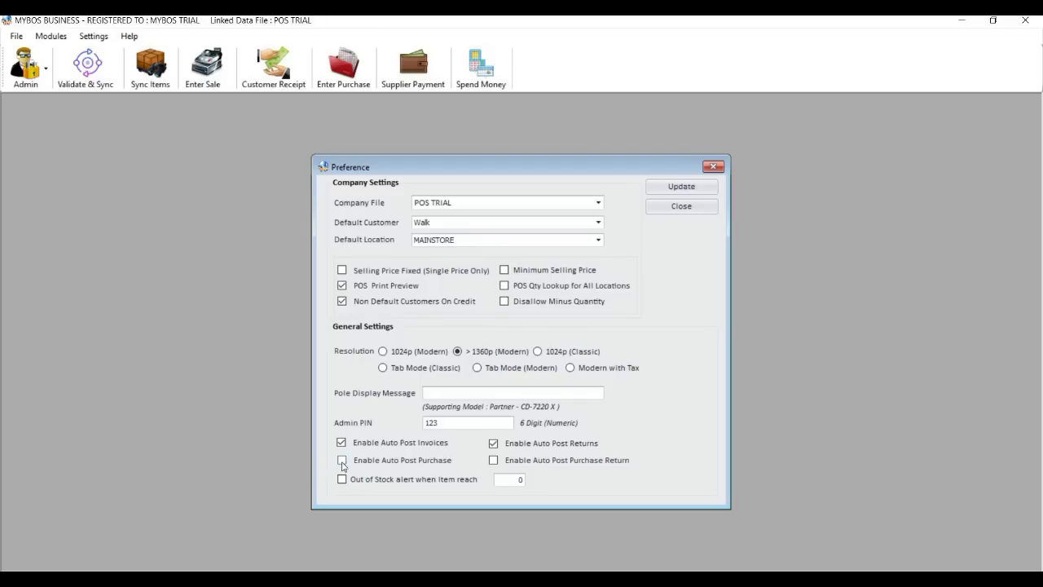
click(495, 461)
click(690, 189)
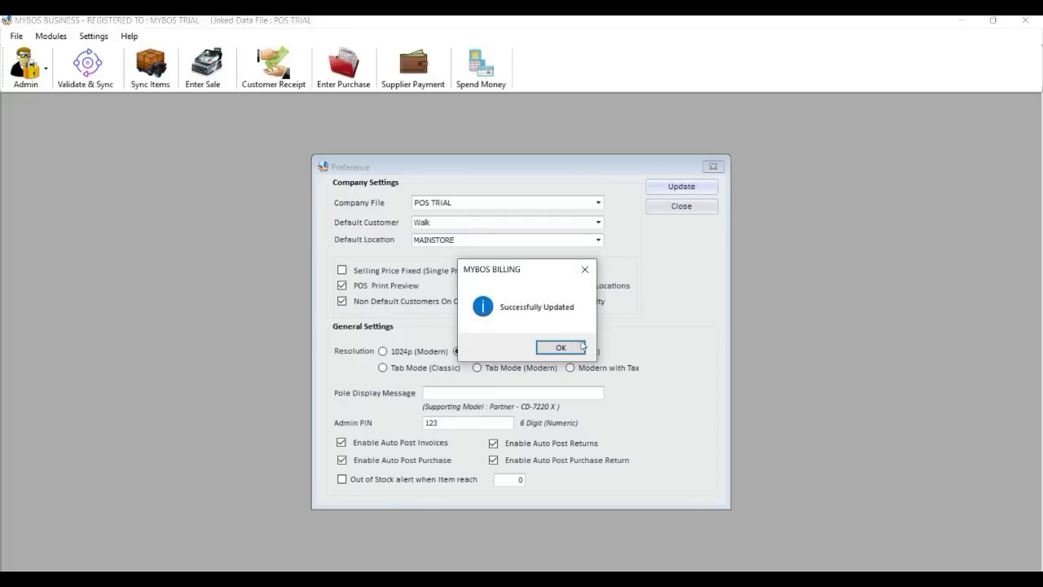
click(580, 347)
click(681, 207)
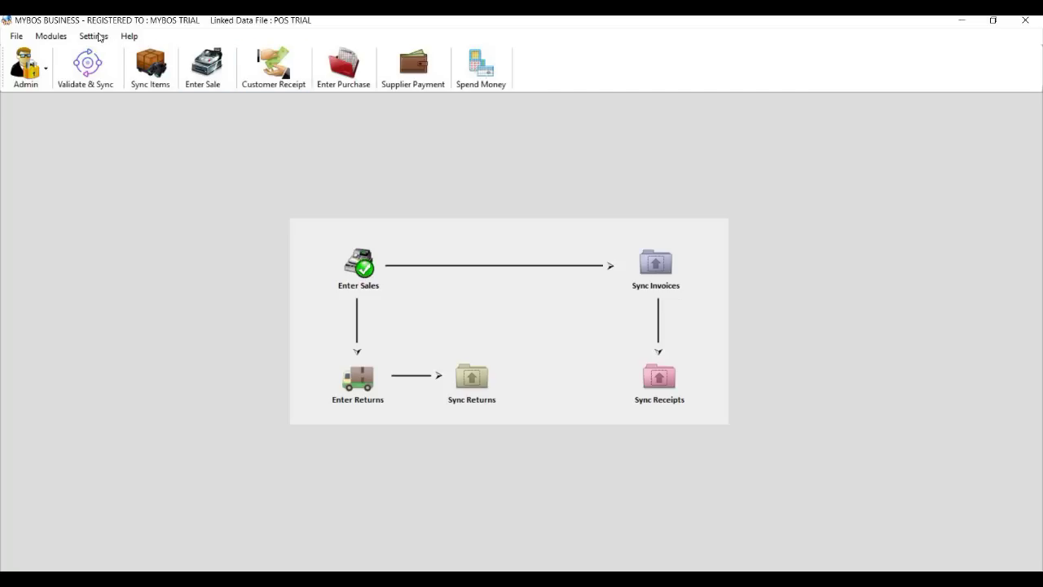
Overwrite GROUP1's name with RESELLER in Setup Price Group Name and update it.
click(99, 37)
click(106, 127)
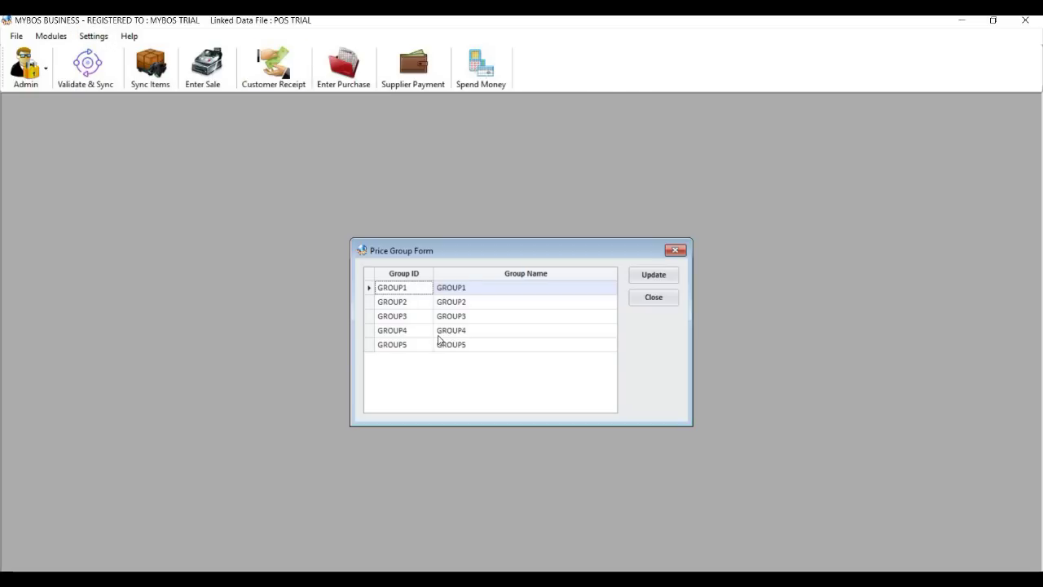
click(458, 302)
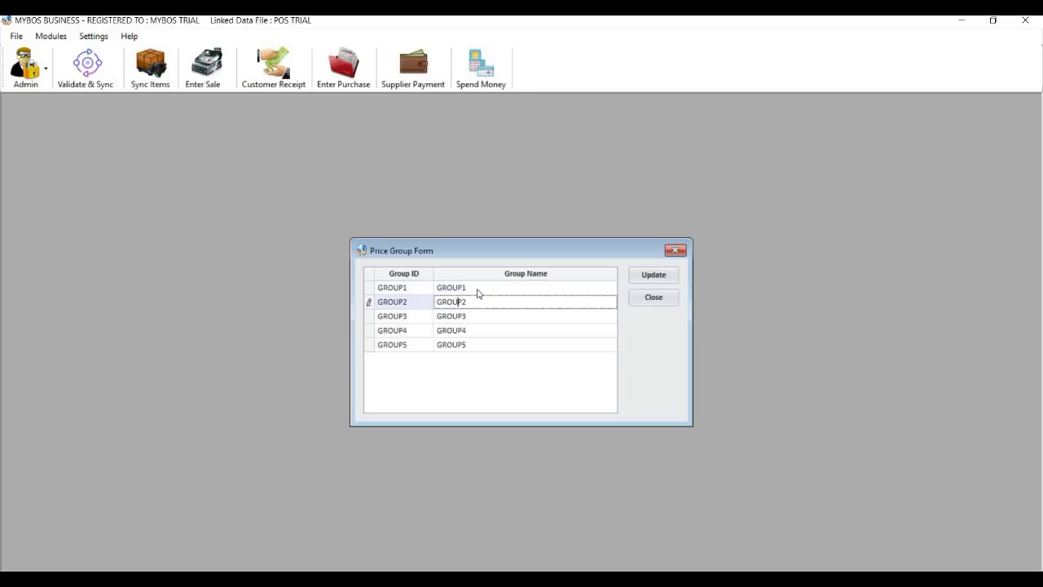
key(Up)
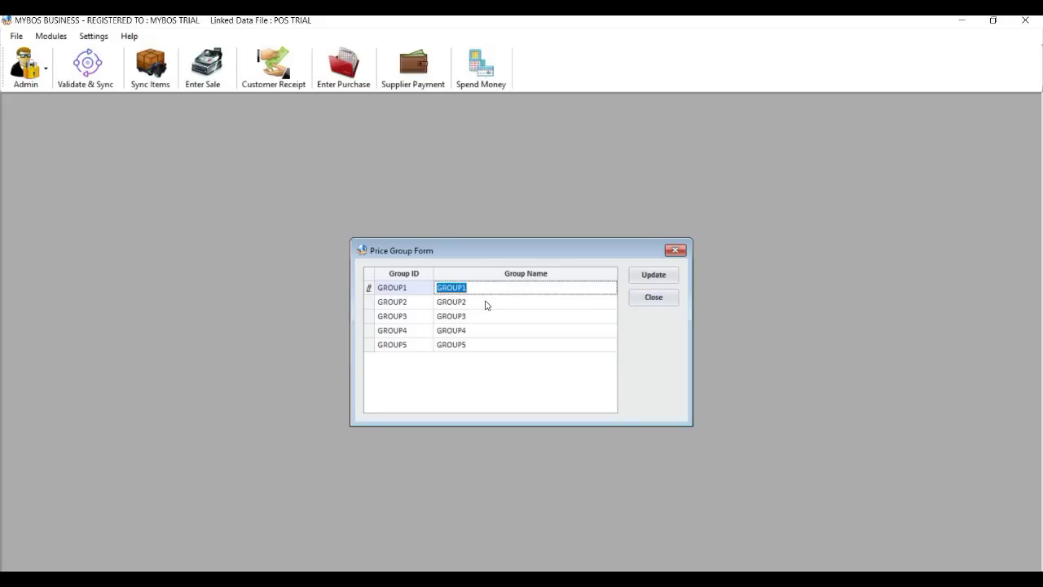
text(RESELLER)
click(649, 275)
click(582, 350)
click(653, 297)
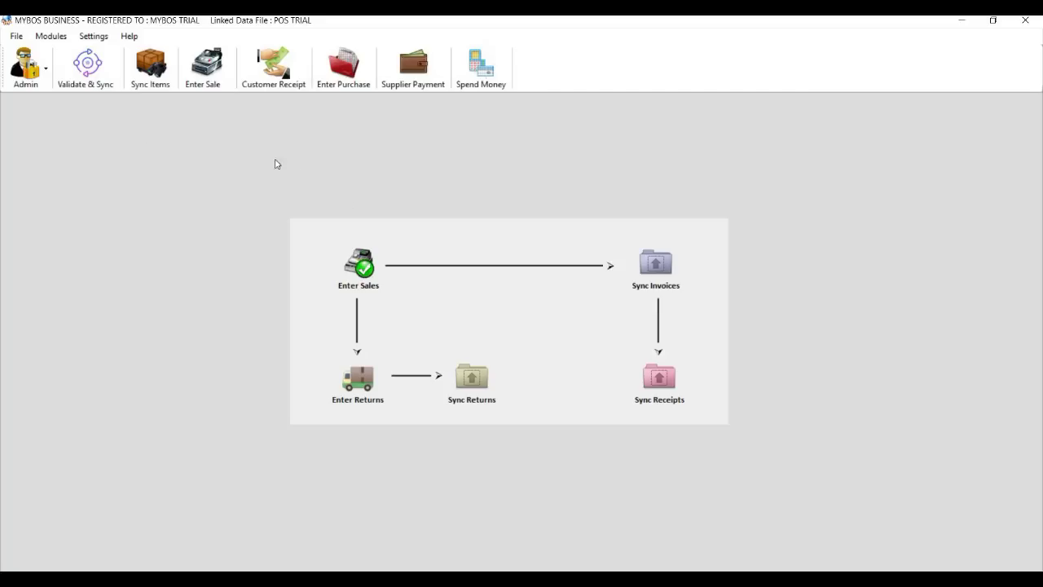
click(49, 84)
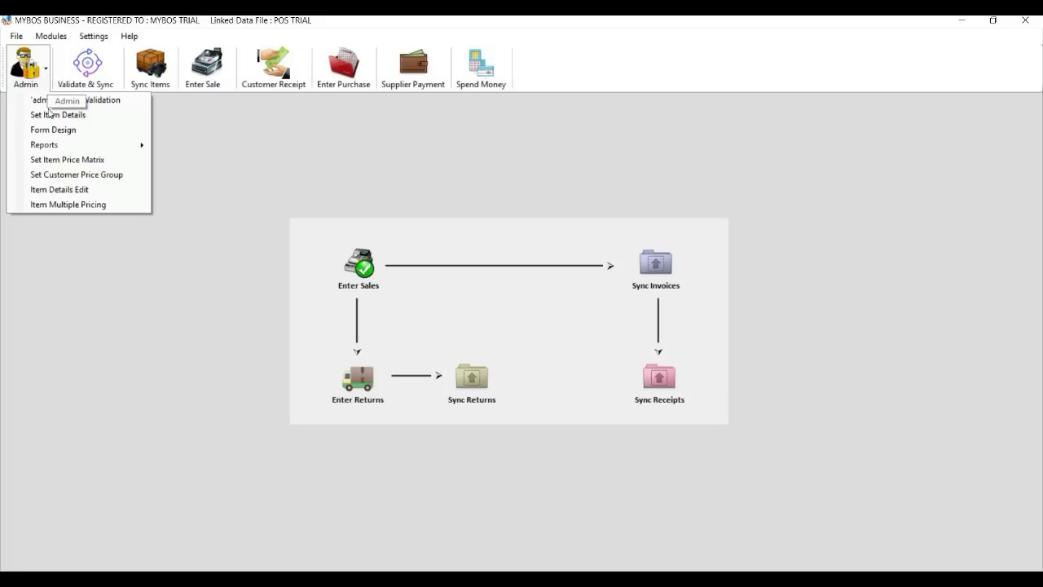
Load all items in Item Details and check on-hand quantities such as 100 LUX Soap.
click(52, 117)
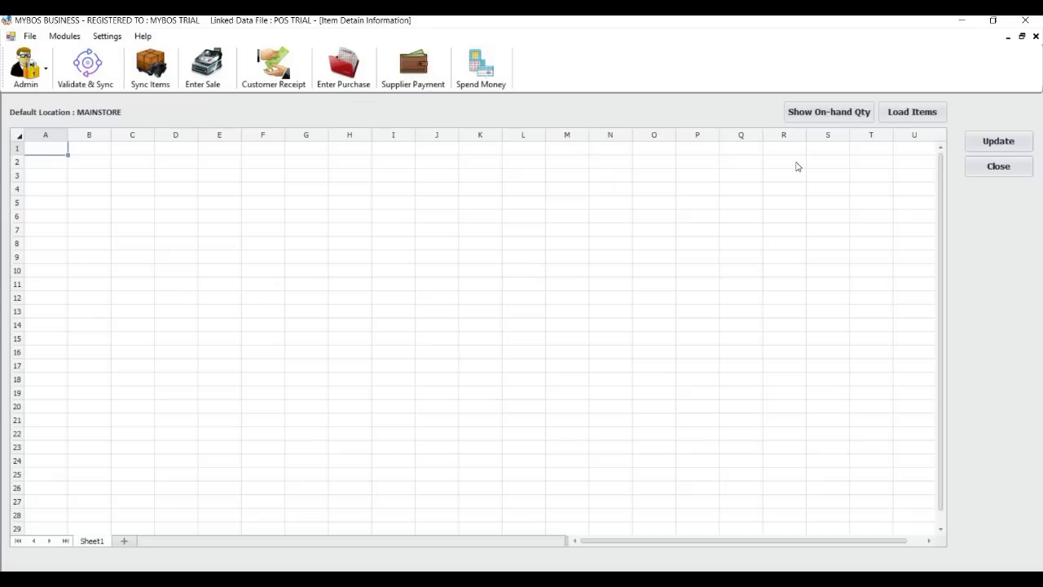
click(913, 121)
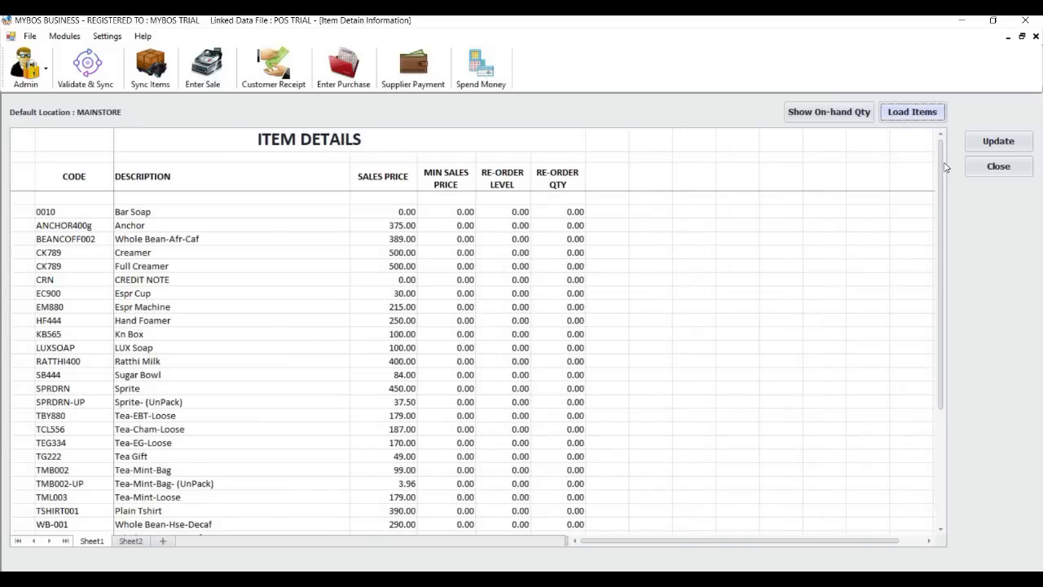
scroll(927, 315, down, 3)
scroll(929, 179, up, 3)
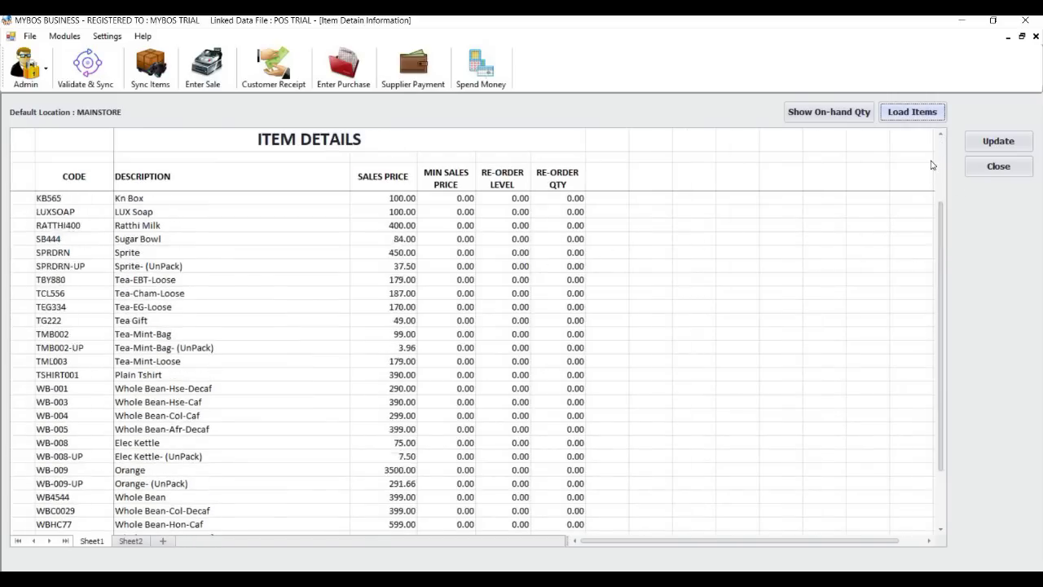
scroll(929, 215, down, 1)
scroll(806, 138, up, 1)
click(819, 112)
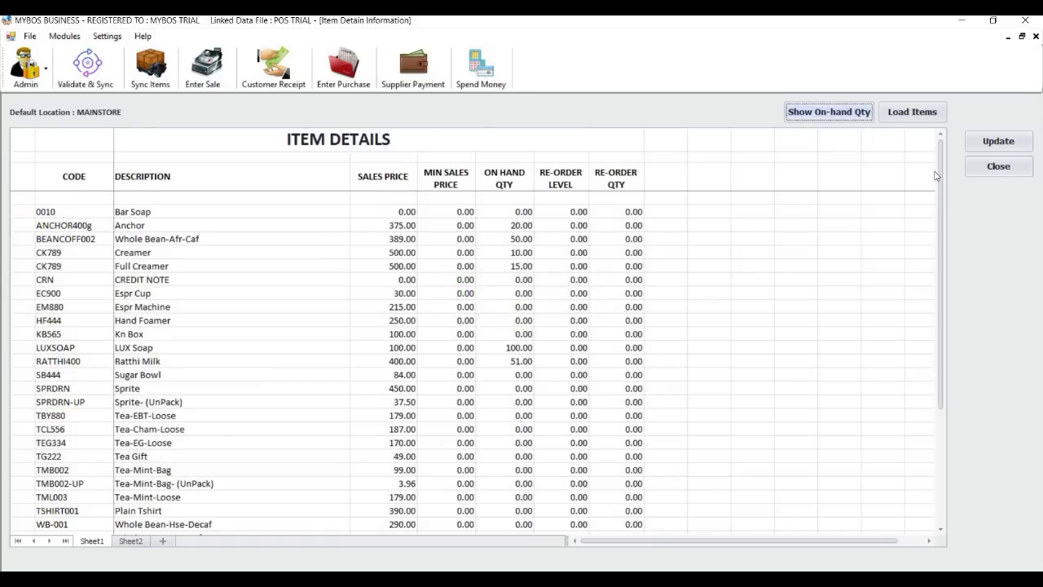
click(995, 166)
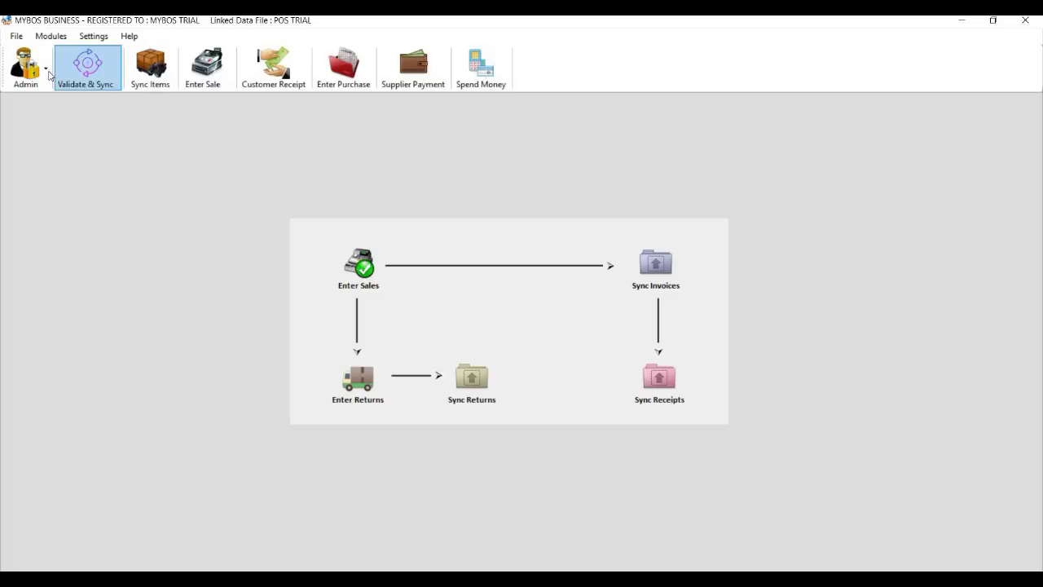
Change GROUP2's price group name to DISTRIBUTOR and update the price group names.
click(46, 74)
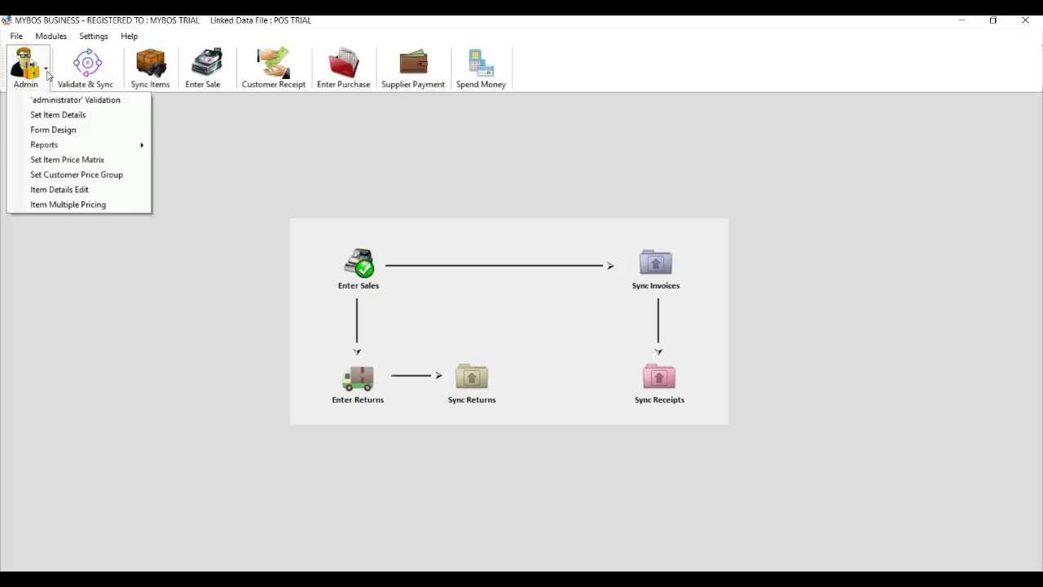
click(99, 43)
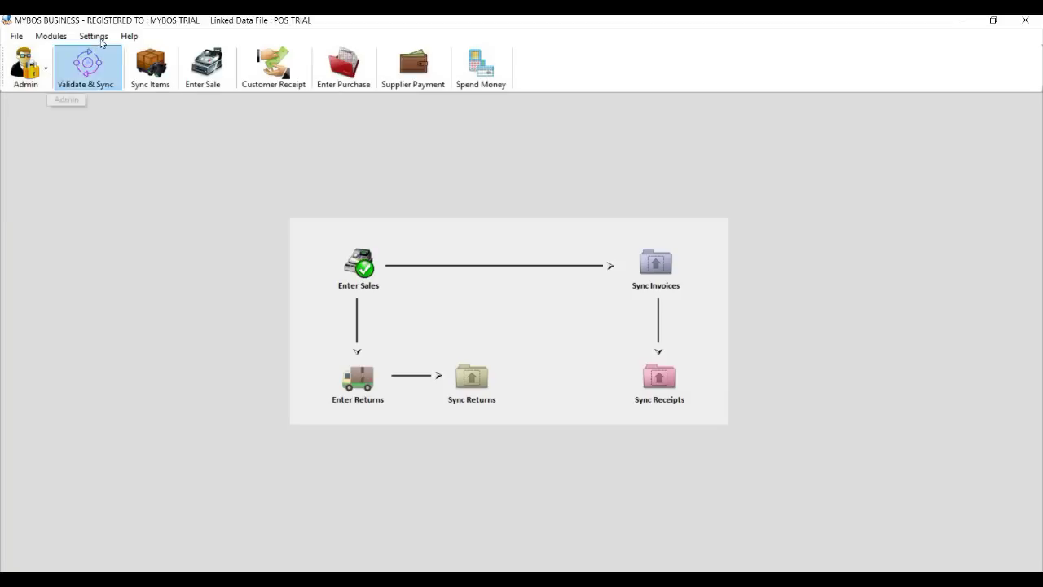
click(101, 42)
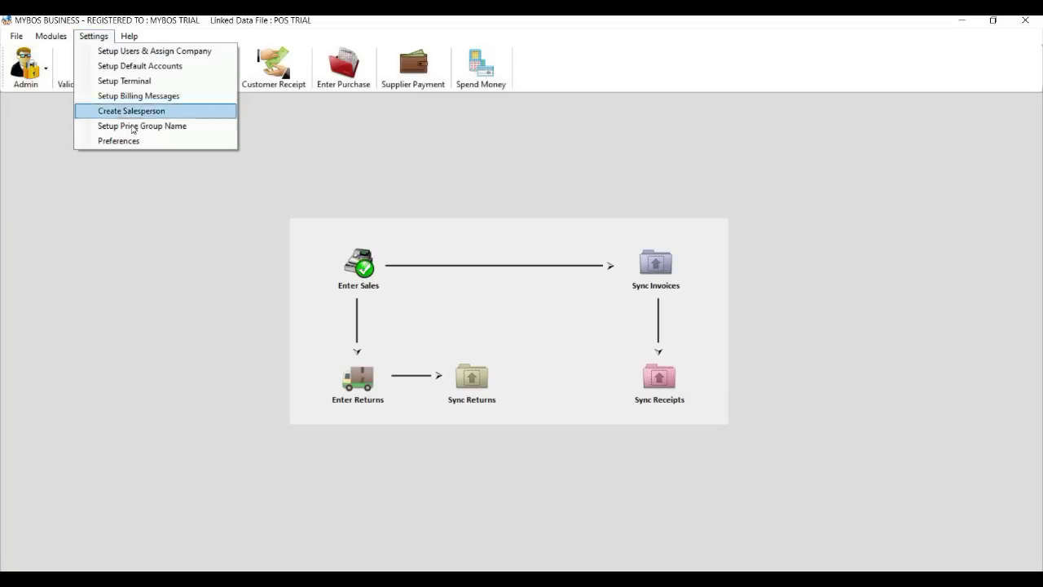
key(Return)
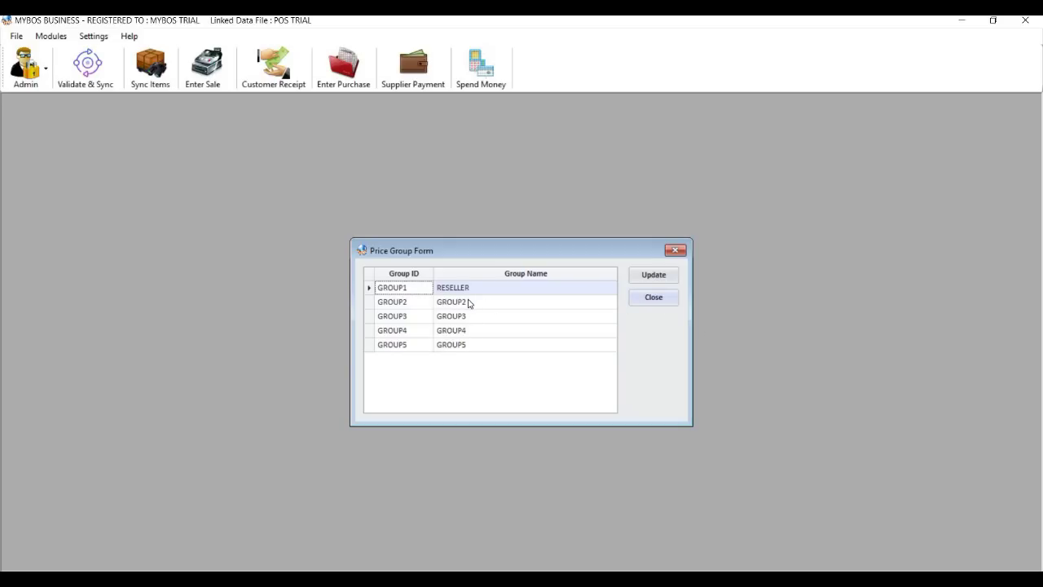
click(470, 301)
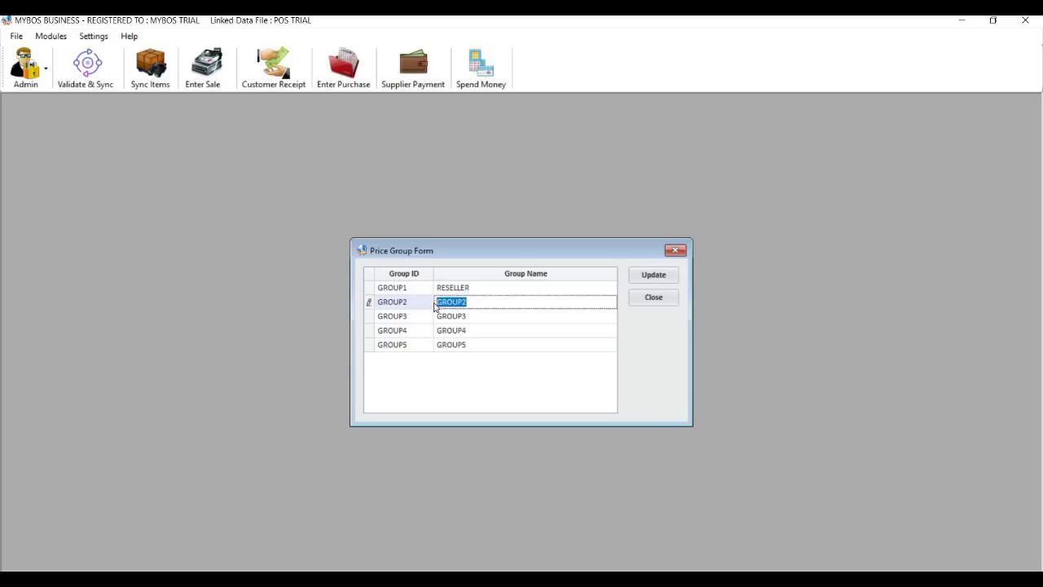
text(DISTRIBUTOR)
click(649, 279)
key(Return)
click(653, 297)
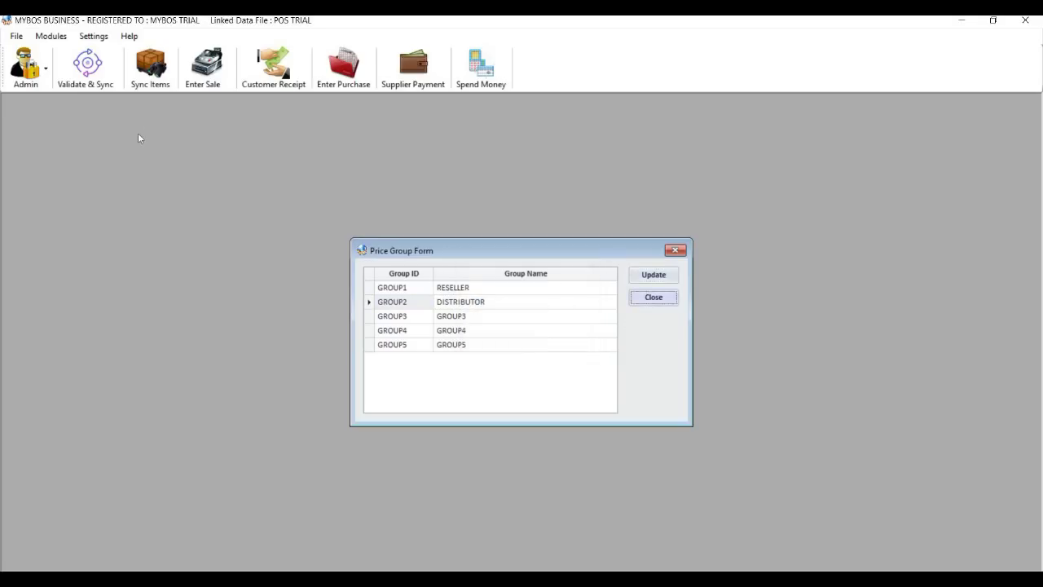
click(47, 76)
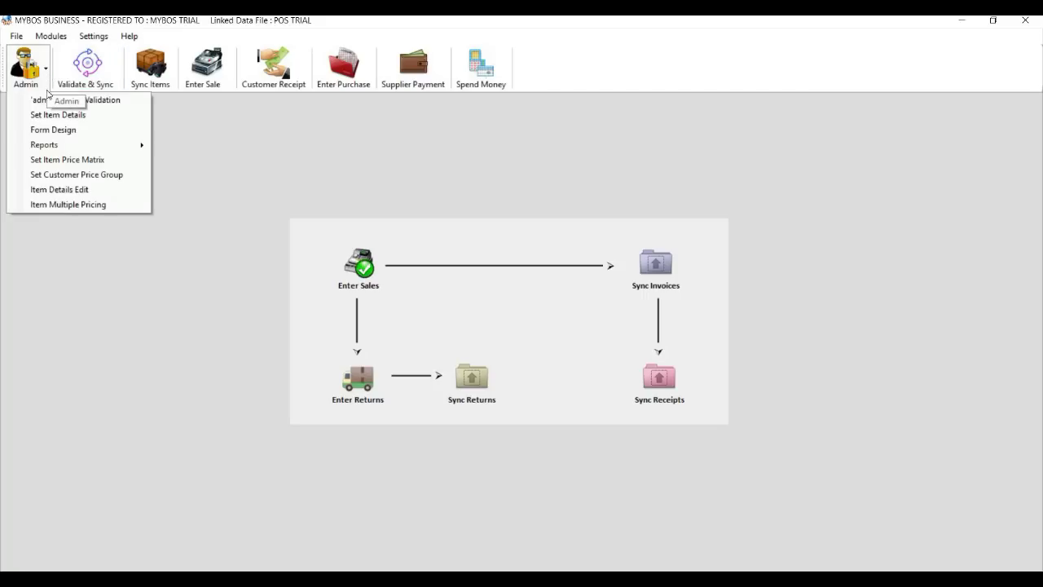
click(57, 160)
click(848, 115)
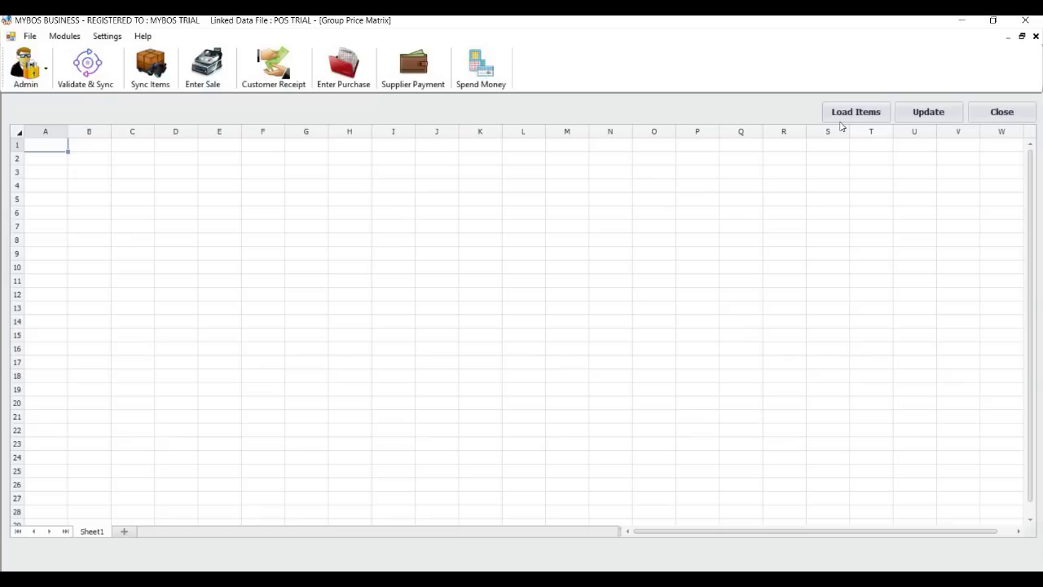
click(490, 212)
click(489, 237)
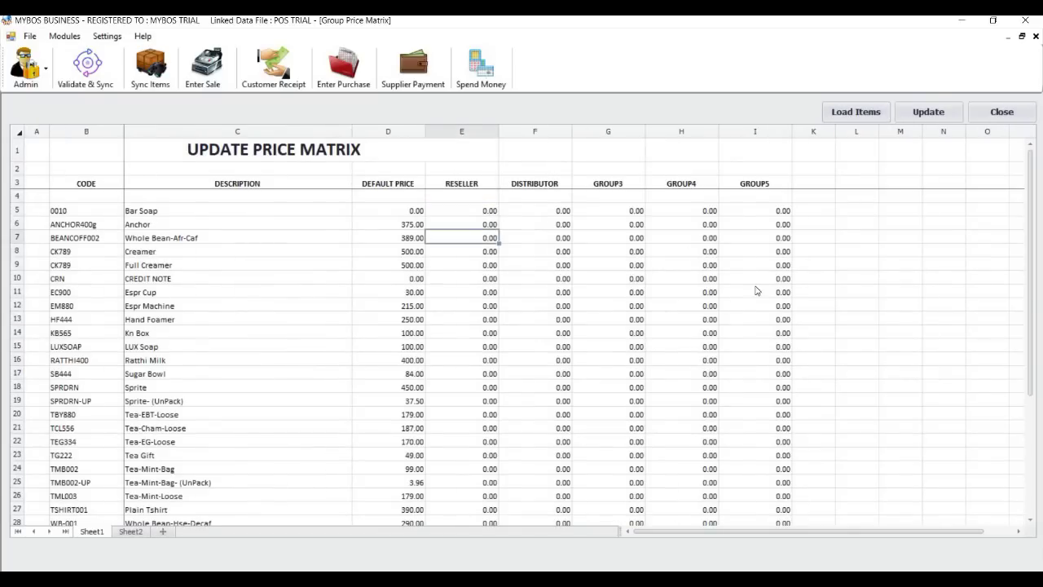
click(1002, 114)
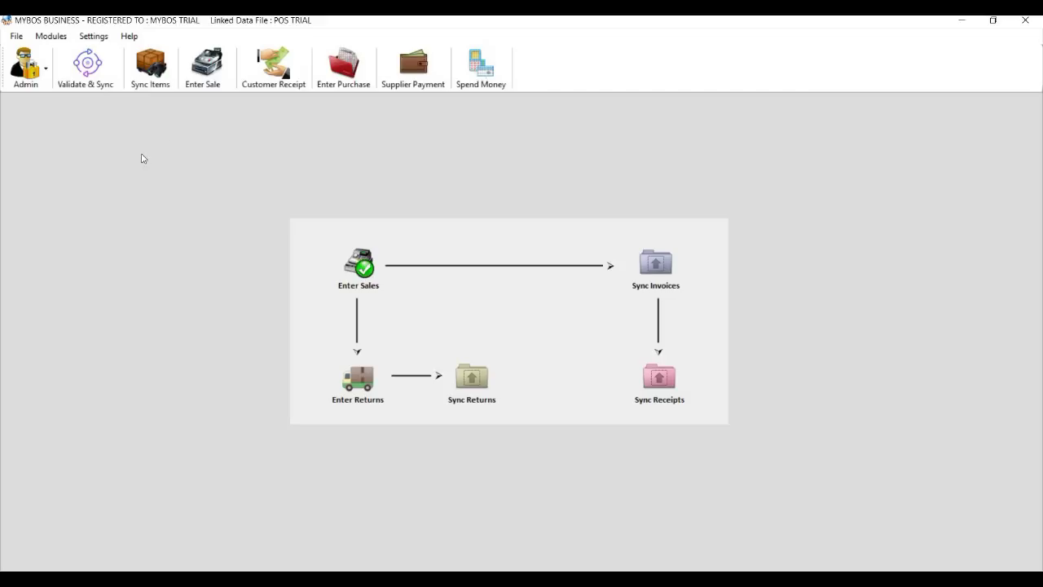
click(47, 87)
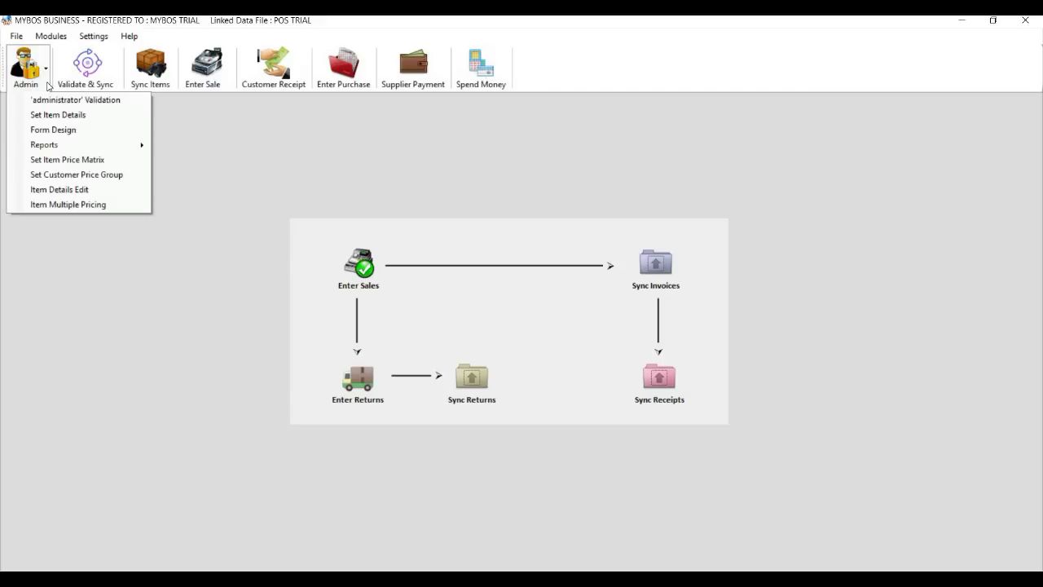
Assign the RESELLER price group to the Walk customer in Set Customer Price Group.
click(72, 176)
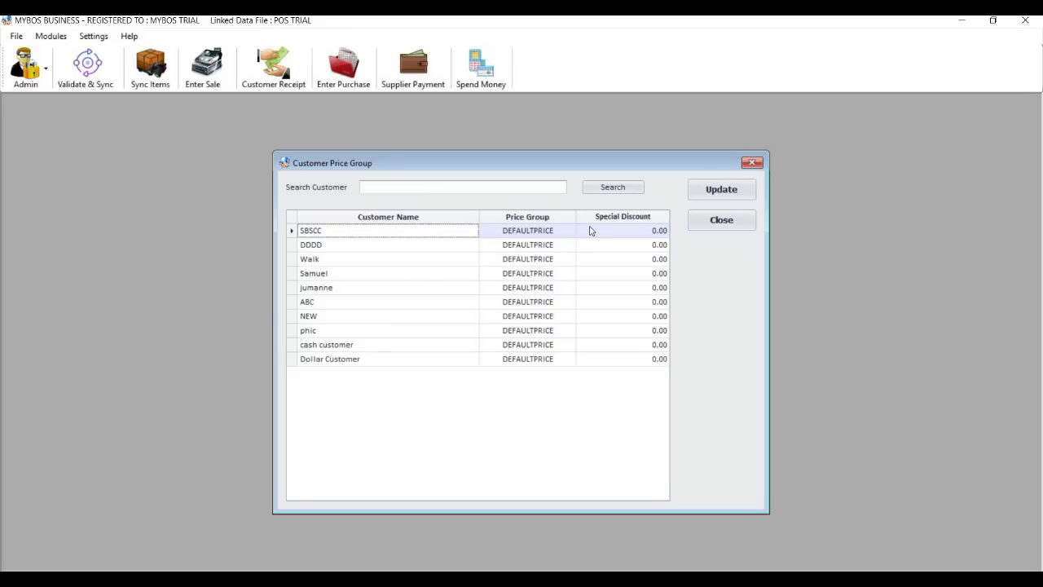
click(534, 249)
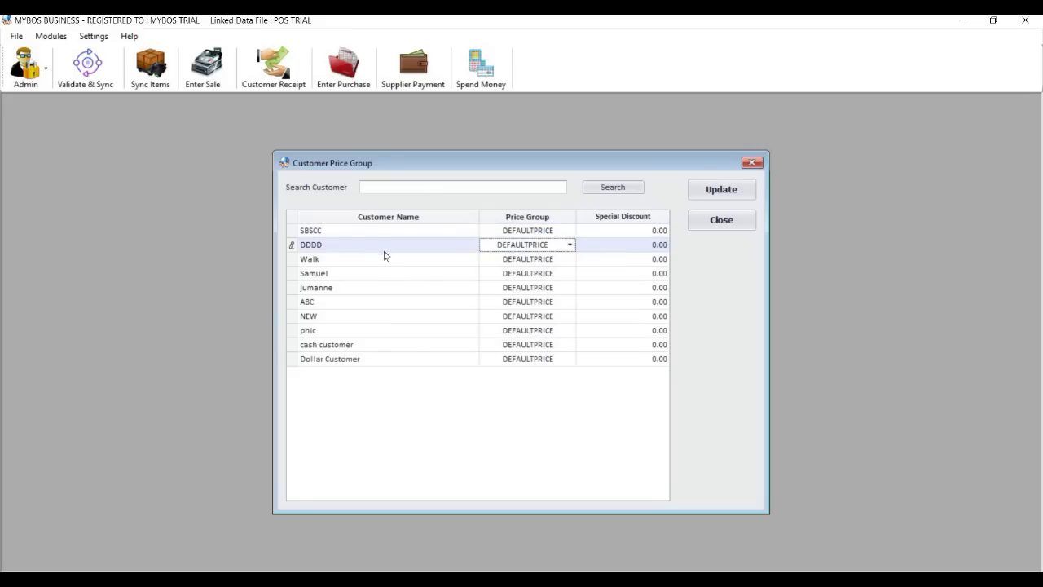
click(542, 262)
click(567, 259)
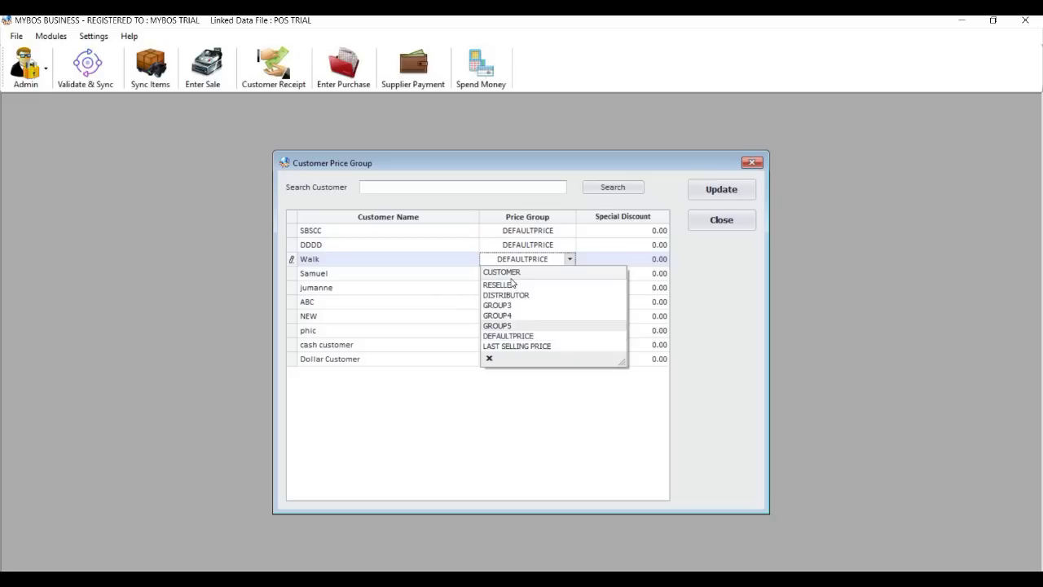
click(499, 284)
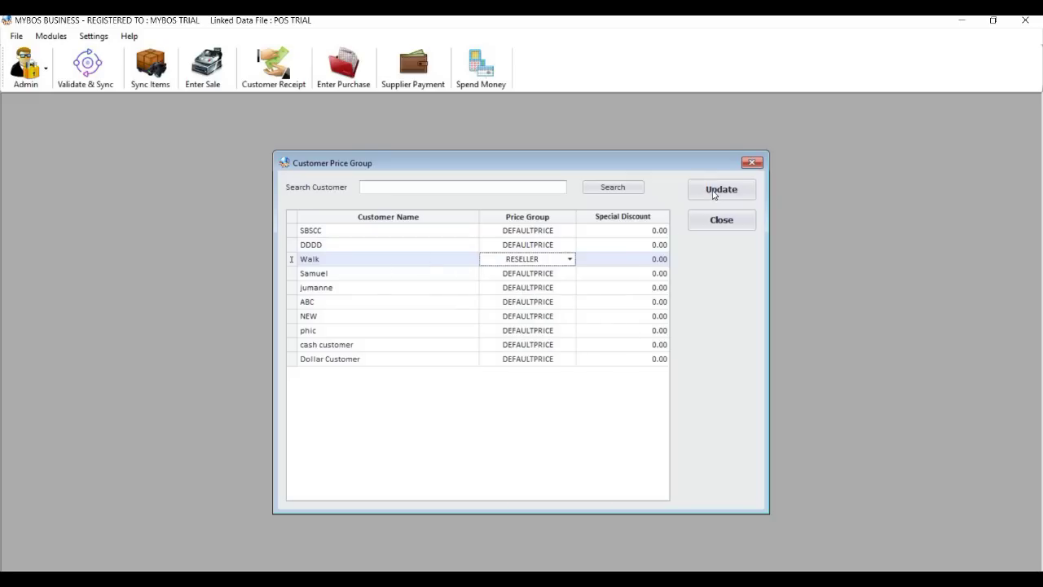
click(536, 278)
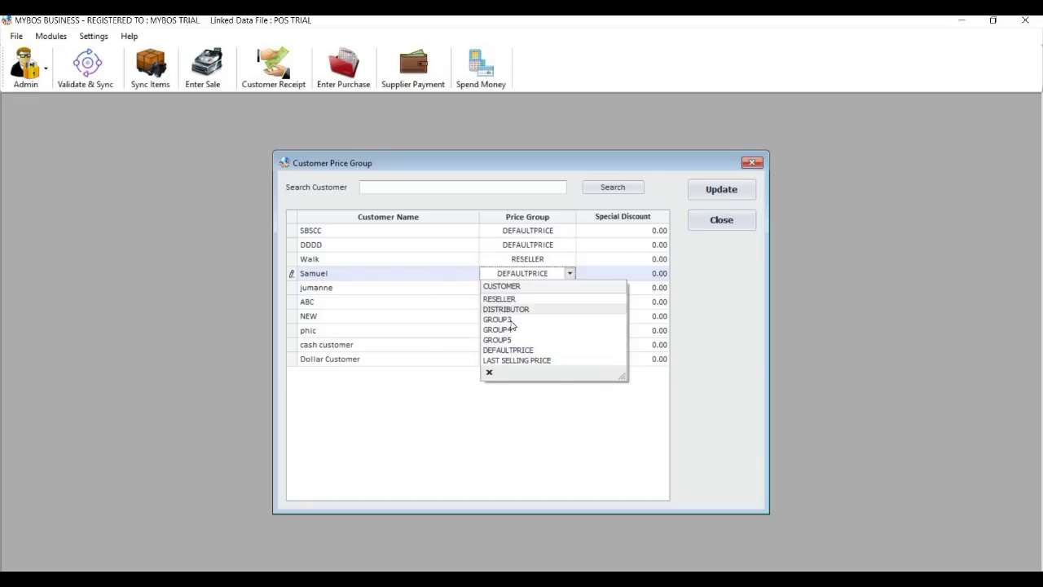
click(731, 228)
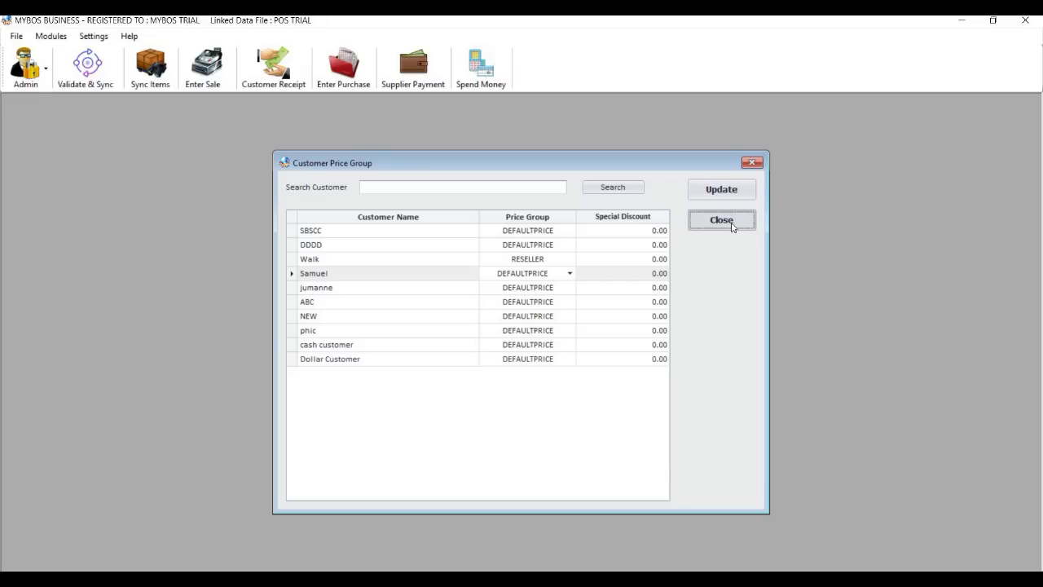
click(722, 220)
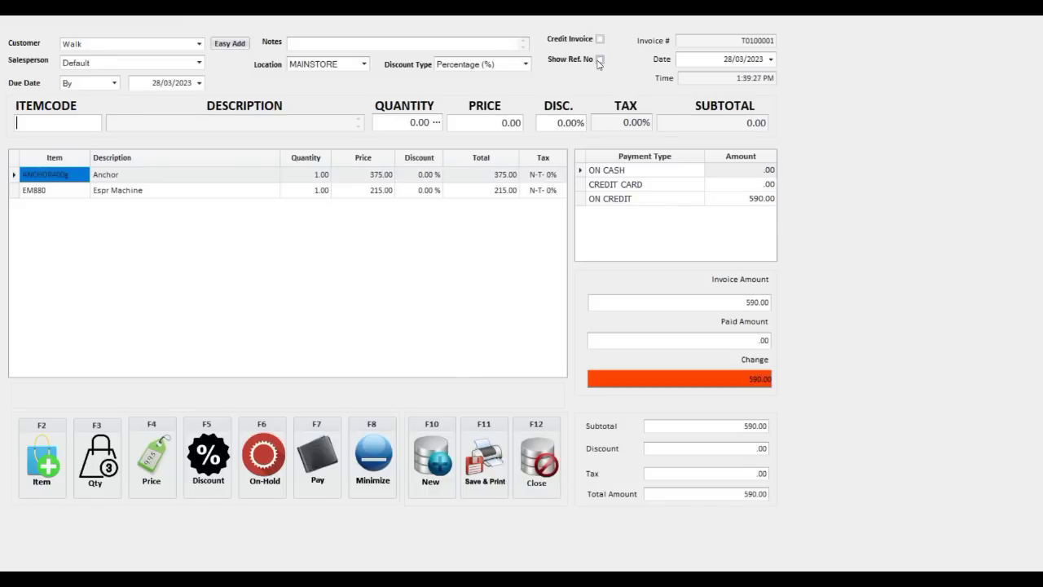
Show and hide the Ref. No column on the Walk sale, then return to the item code field.
click(599, 61)
click(552, 174)
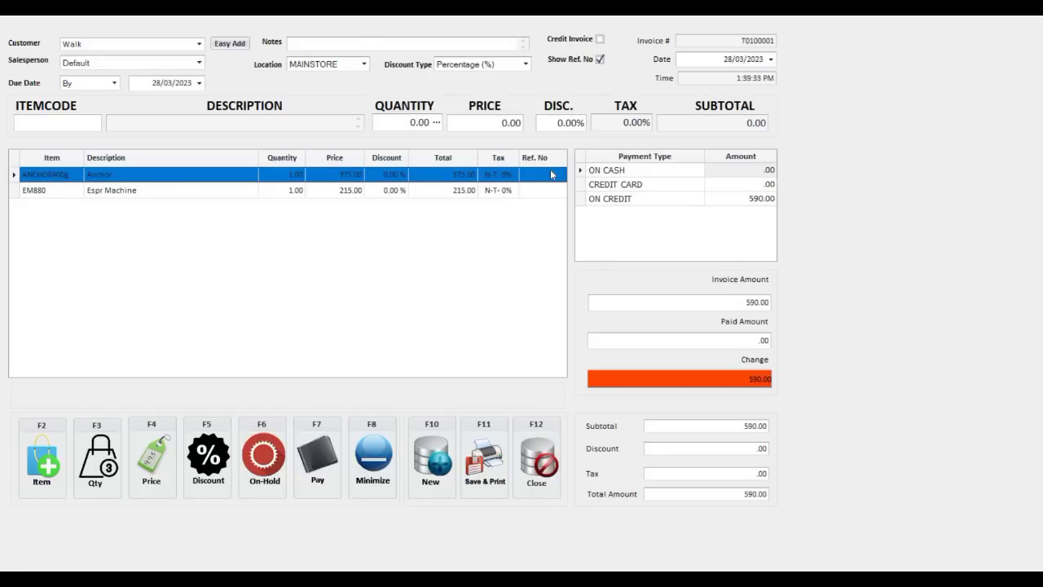
click(542, 192)
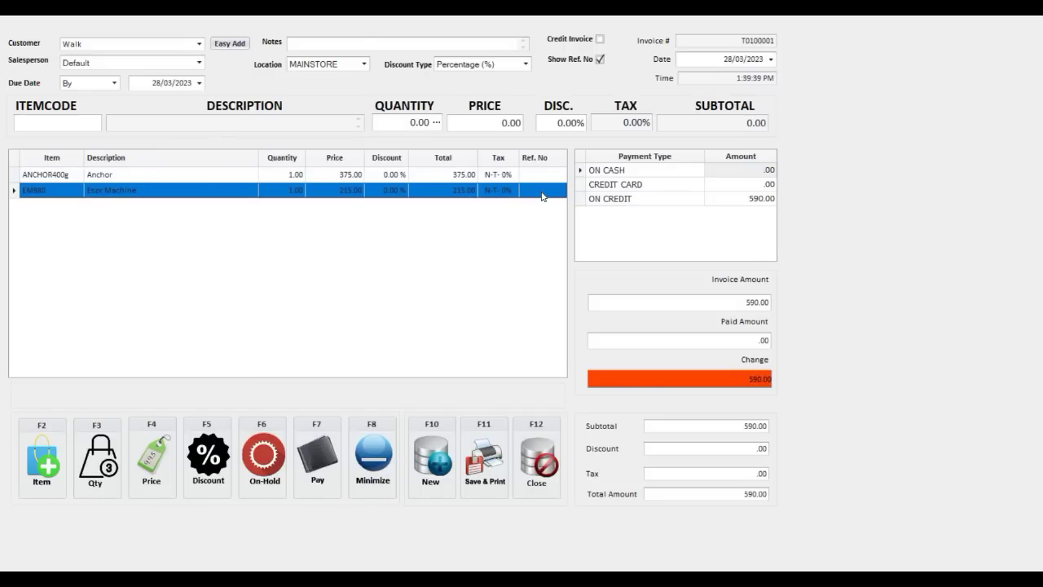
click(543, 177)
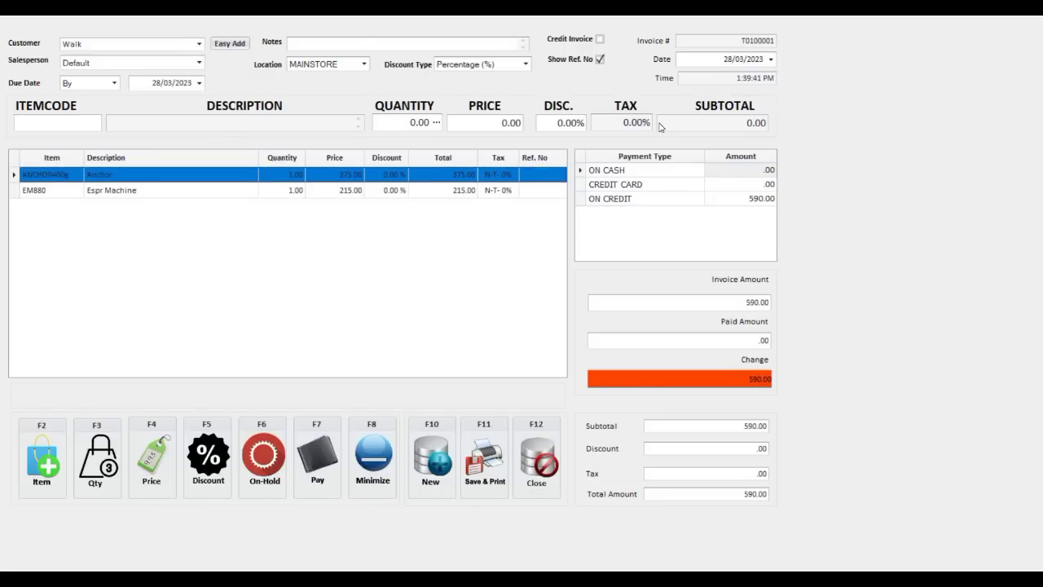
click(599, 61)
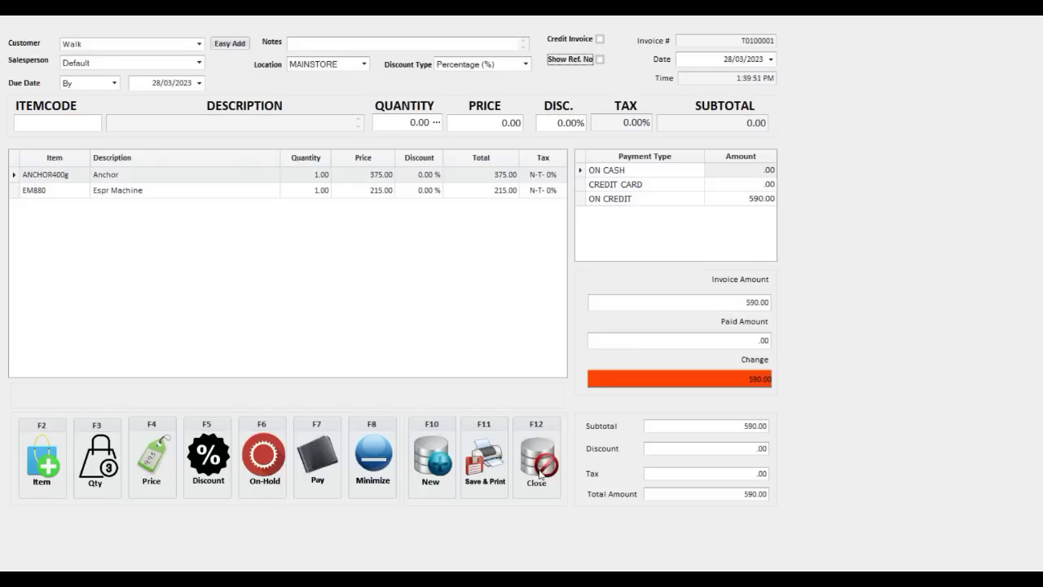
click(438, 128)
click(93, 125)
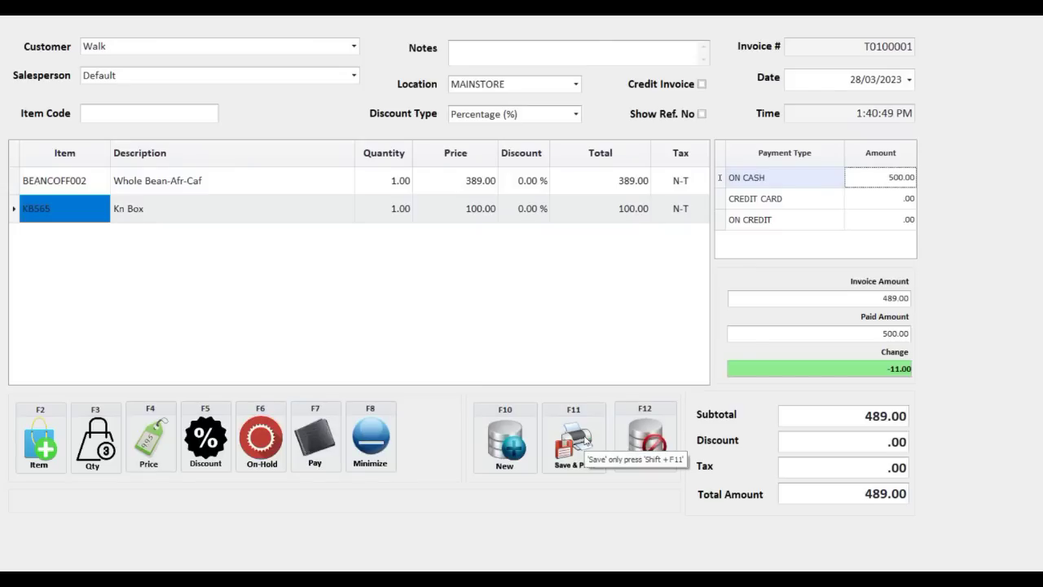
Confirm the 500.00 cash payment and save the 489.00 sale with a receipt preview (F11).
click(587, 440)
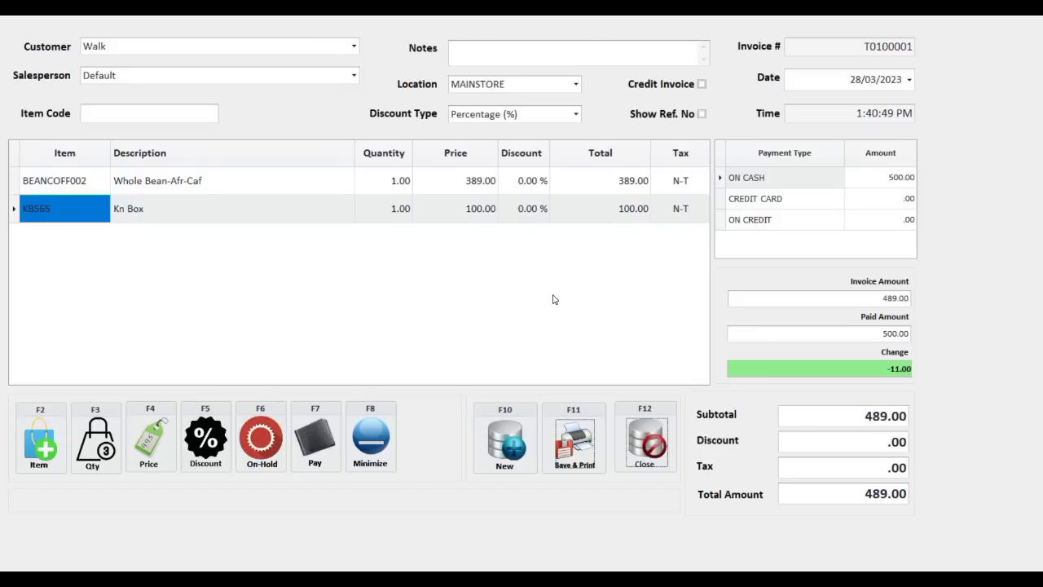
key(F11)
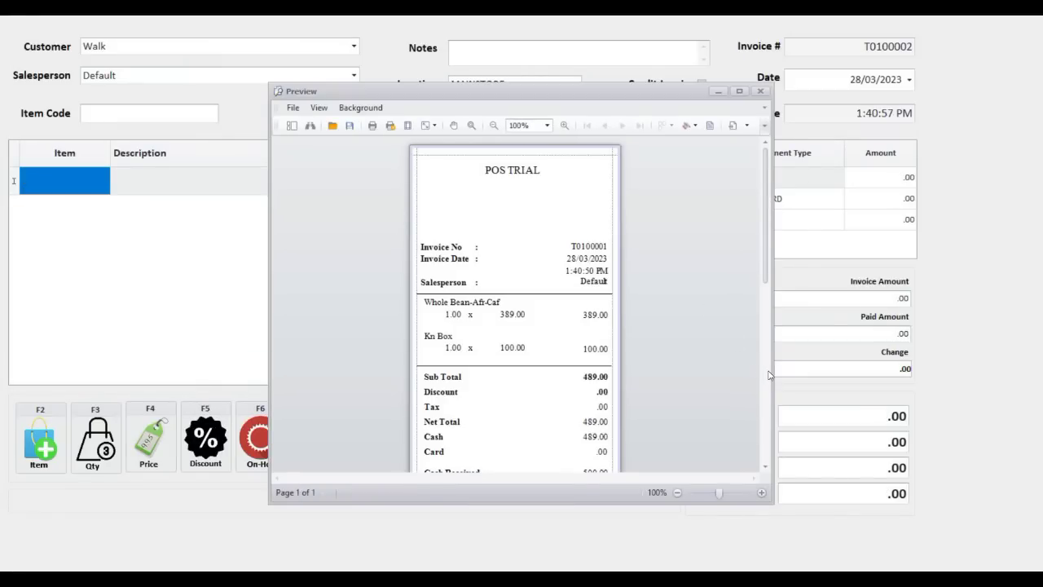
Look over the receipt for invoice T0100001, then close it so blank invoice T0100002 appears.
drag(769, 374, 769, 306)
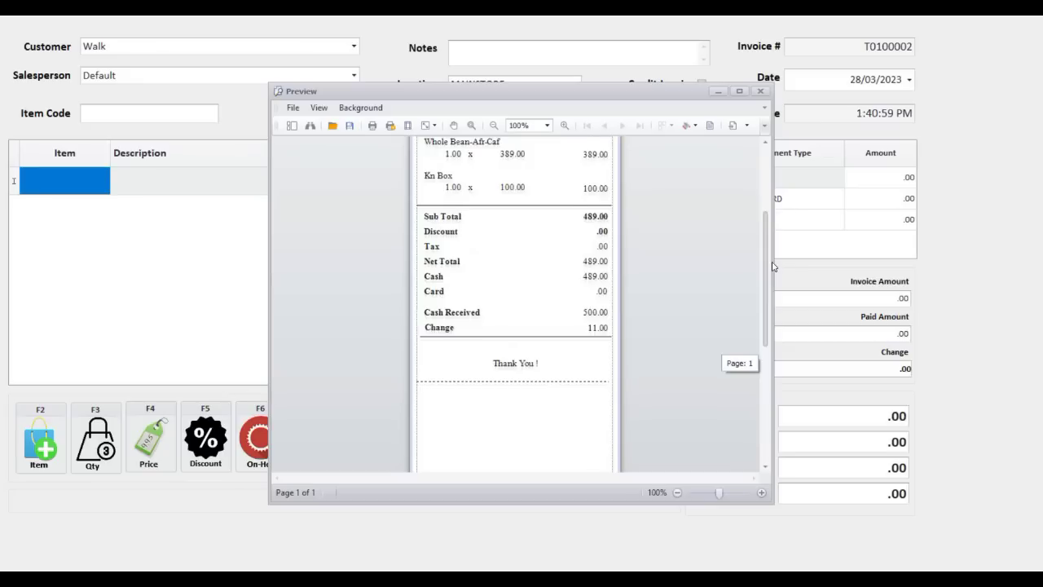
scroll(772, 231, up, 2)
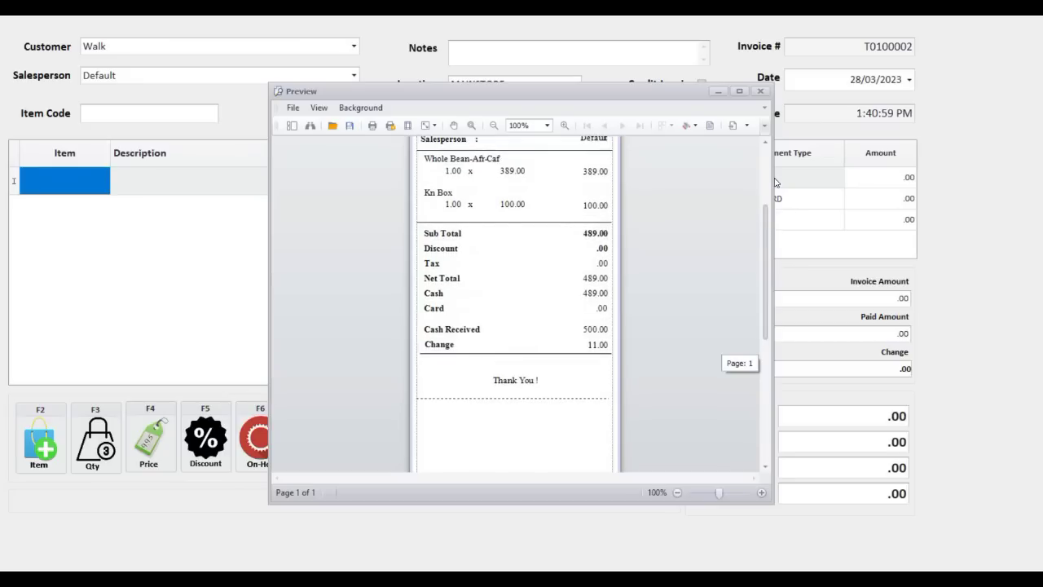
scroll(774, 151, up, 1)
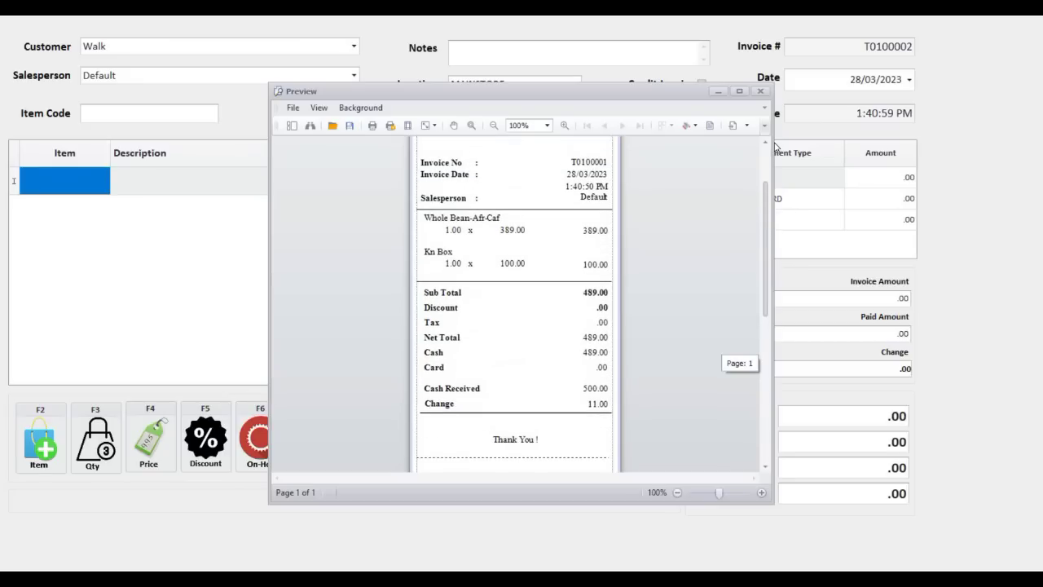
scroll(770, 137, up, 1)
scroll(767, 130, up, 1)
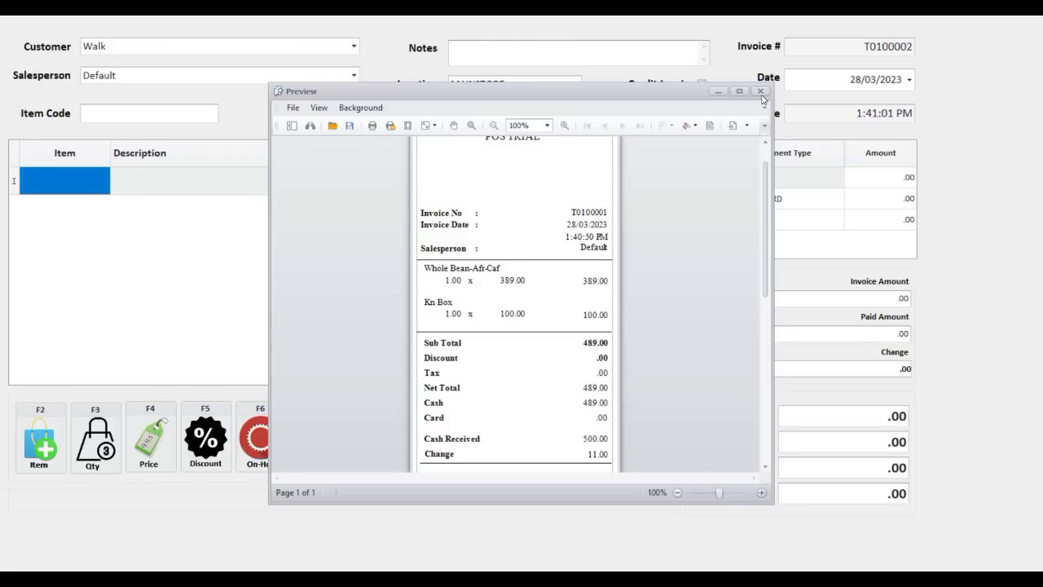
click(761, 93)
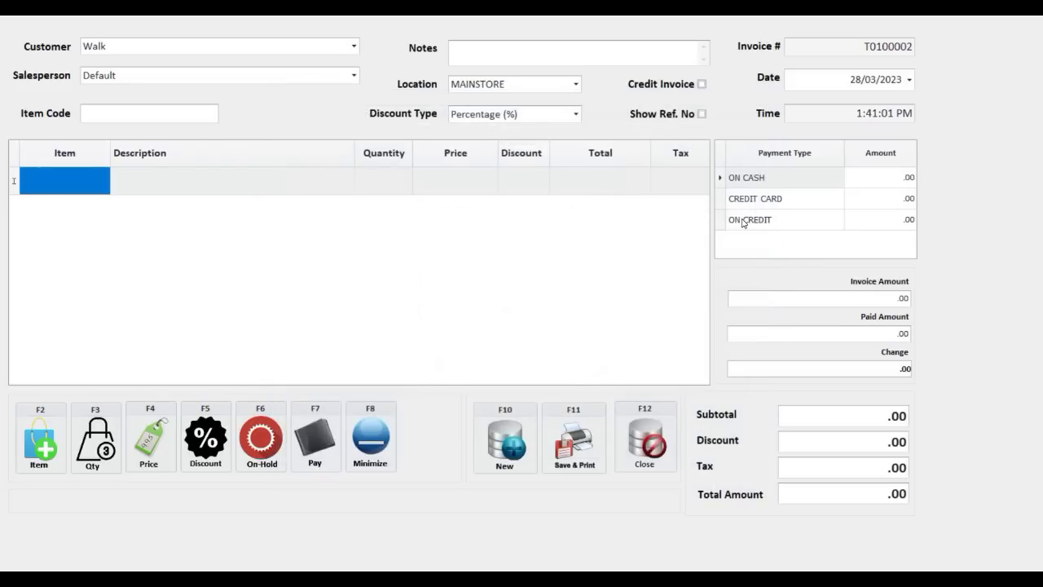